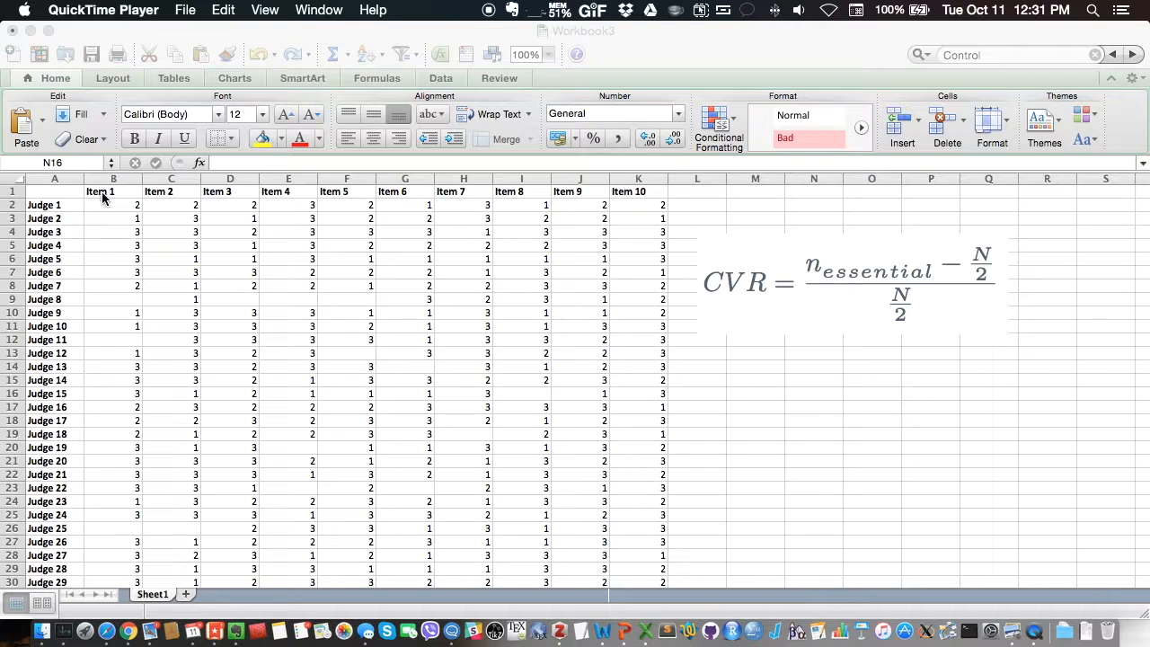
# Step: Increase the font size of the entire sheet to 16
pyautogui.click(11, 178)
pyautogui.click(10, 178)
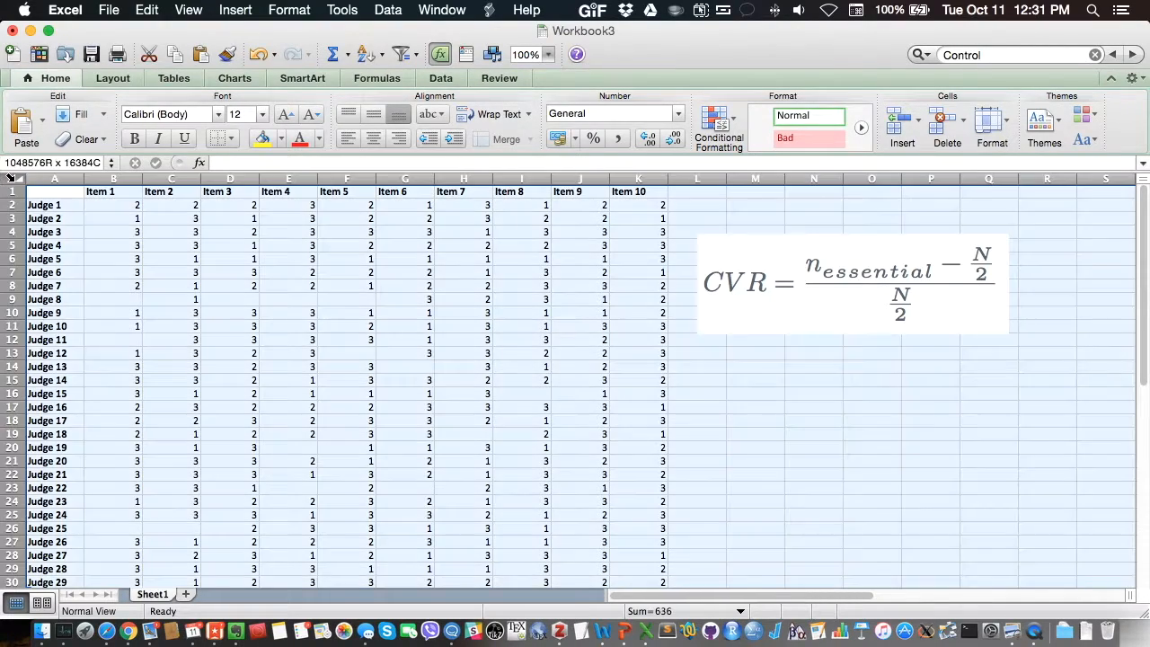
pyautogui.click(285, 114)
pyautogui.click(291, 117)
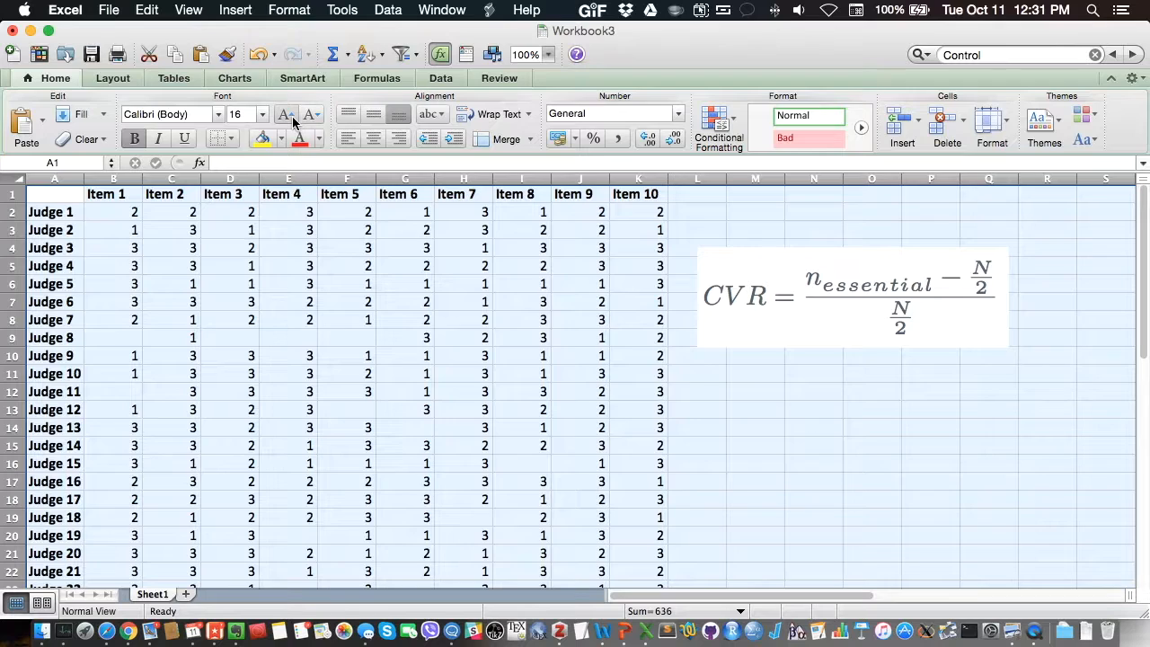
pyautogui.click(236, 265)
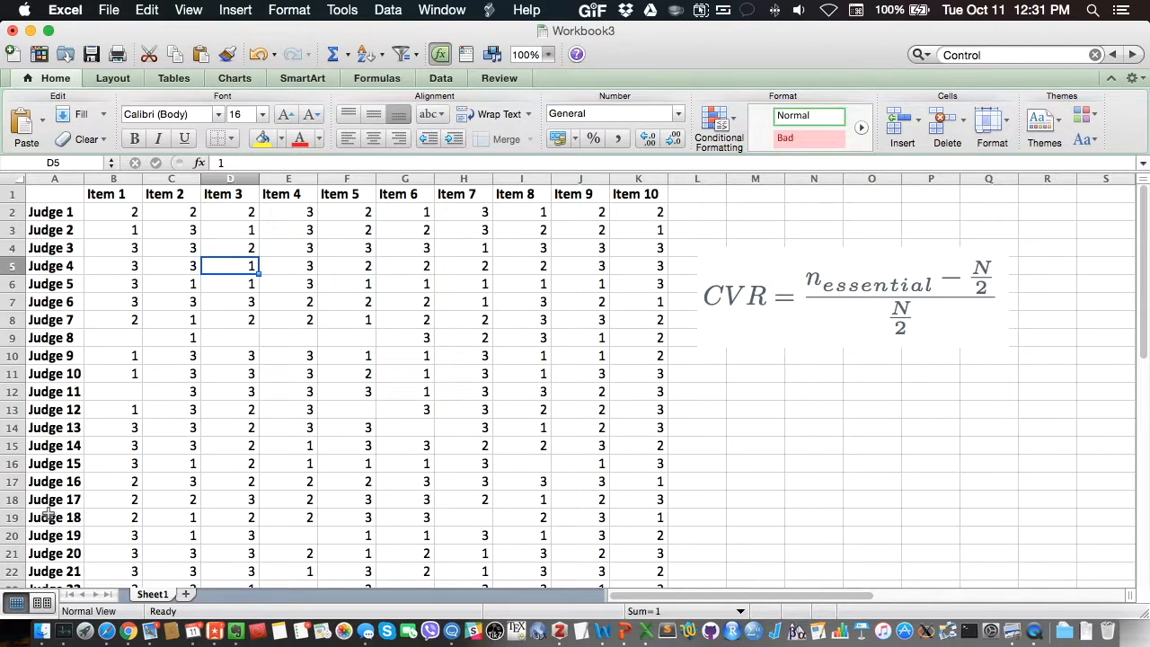
# Step: Add the row label "Mean" in cell A32, directly below Judge 30
pyautogui.click(113, 179)
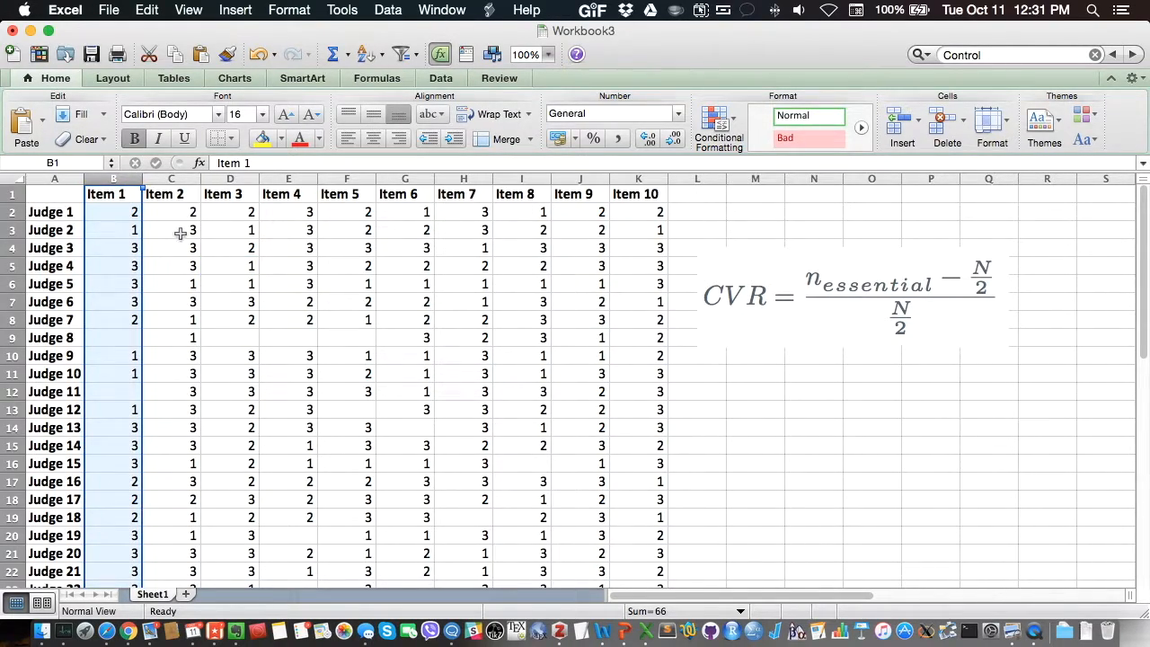
pyautogui.click(110, 198)
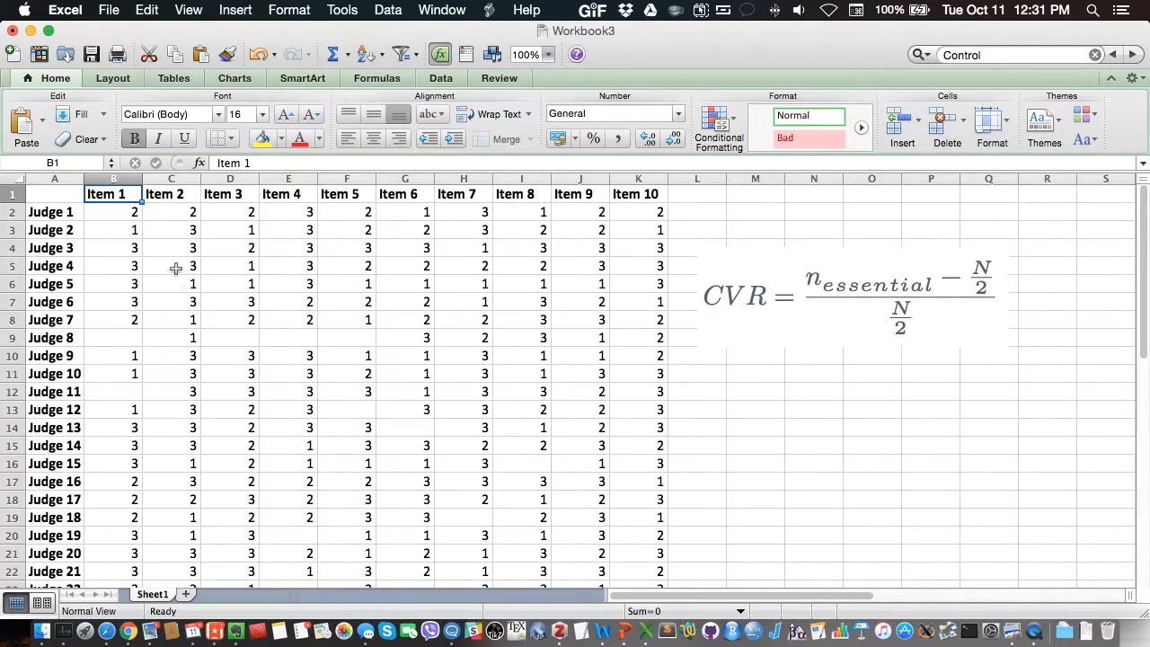
pyautogui.scroll(-3, 175, 269)
pyautogui.scroll(-5, 175, 269)
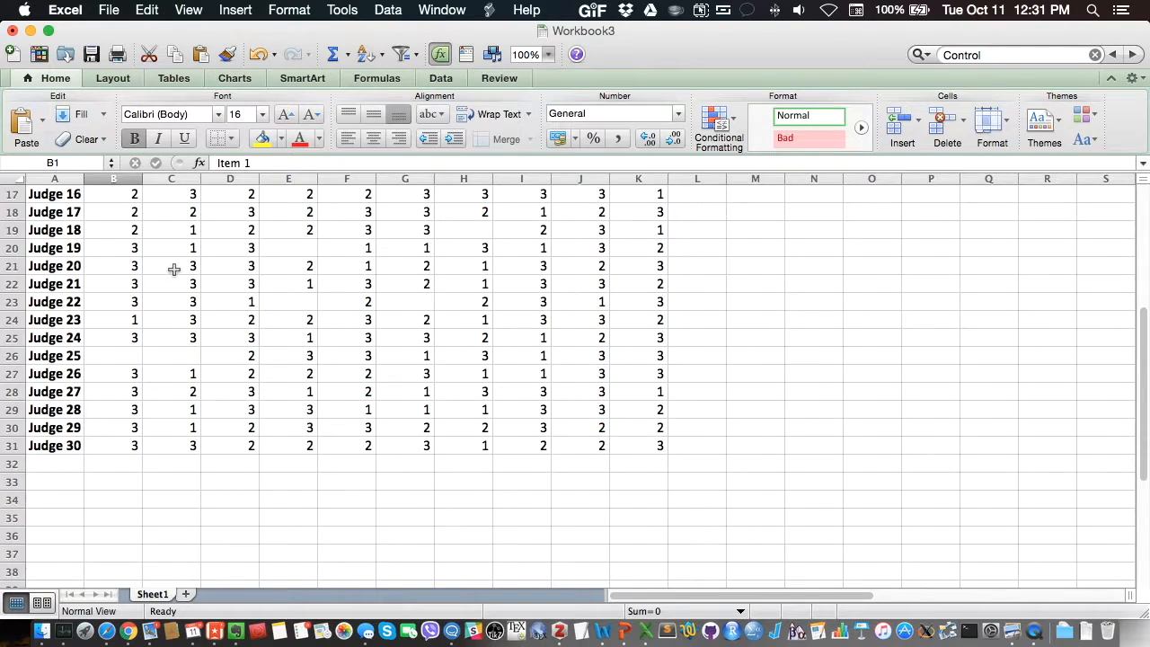
pyautogui.scroll(-2, 123, 472)
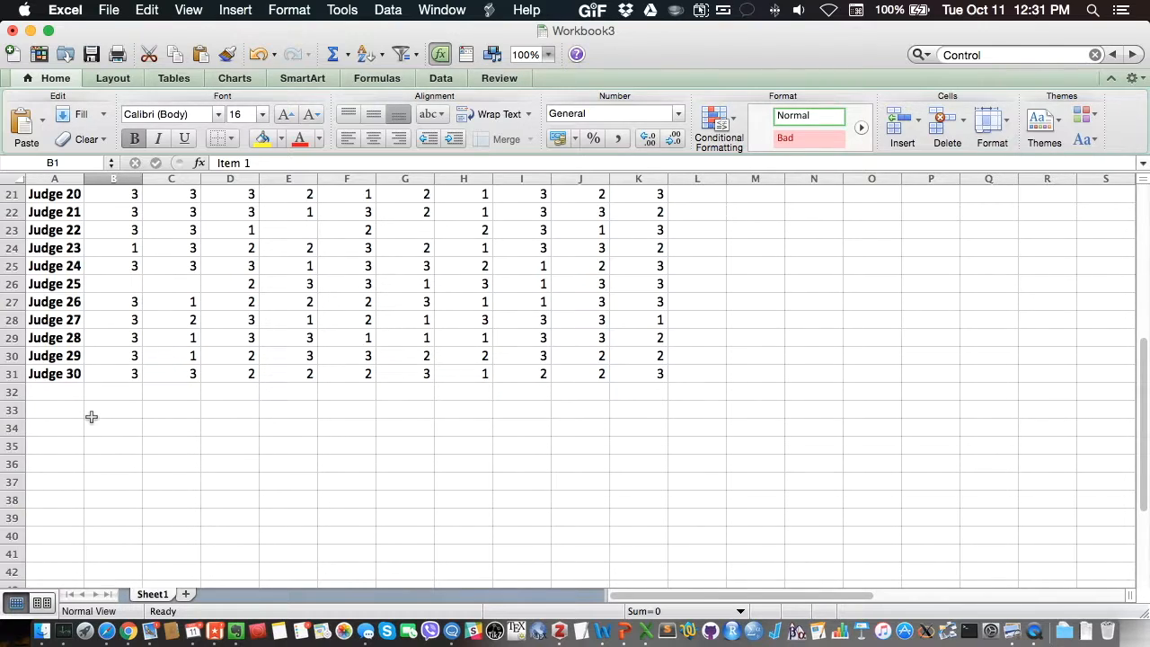
pyautogui.click(67, 391)
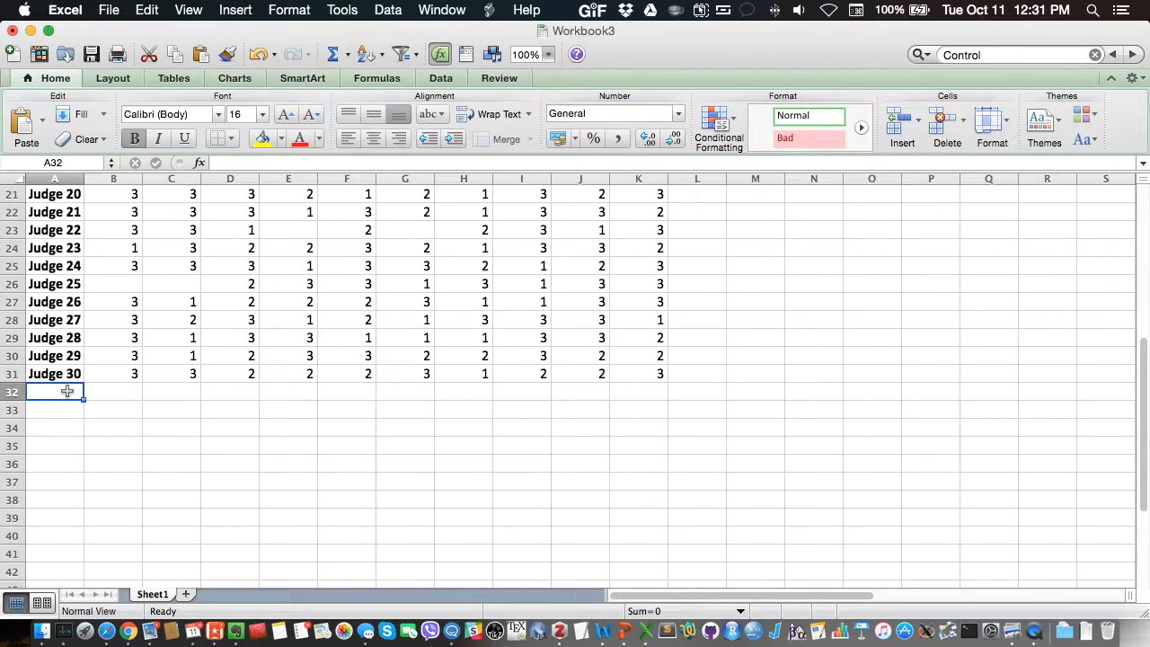
pyautogui.write('Mean')
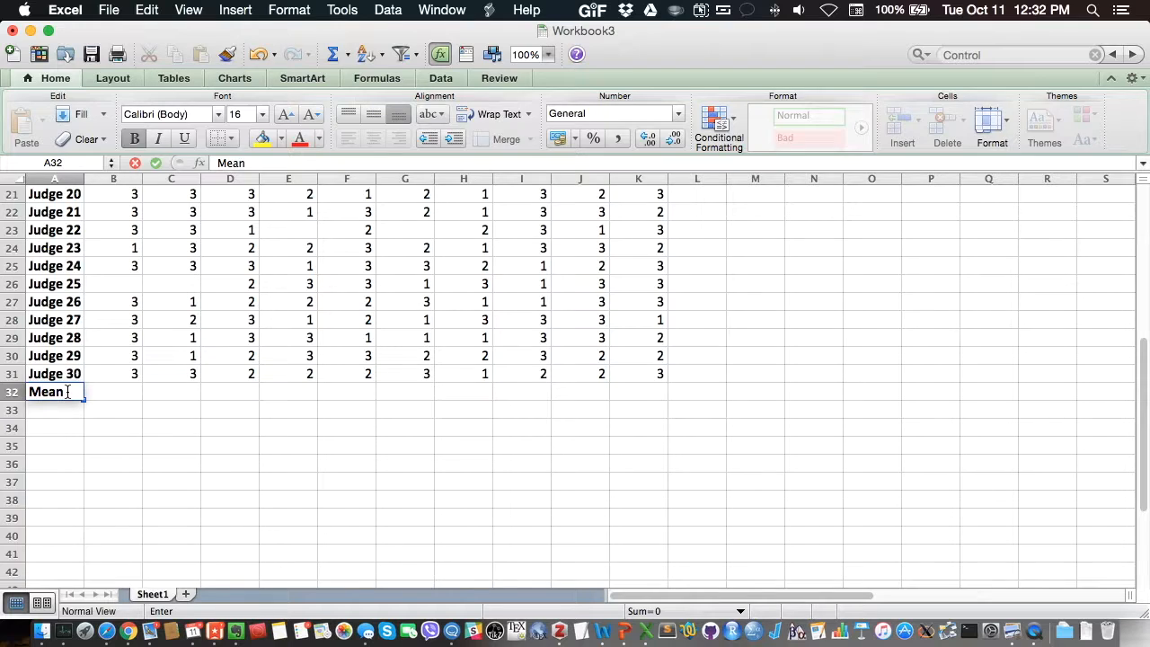
pyautogui.press('Return')
# Step: Enter an AVERAGE formula in B32 covering all judges' ratings for Item 1, B2:B31
pyautogui.press('Up')
pyautogui.press('Right')
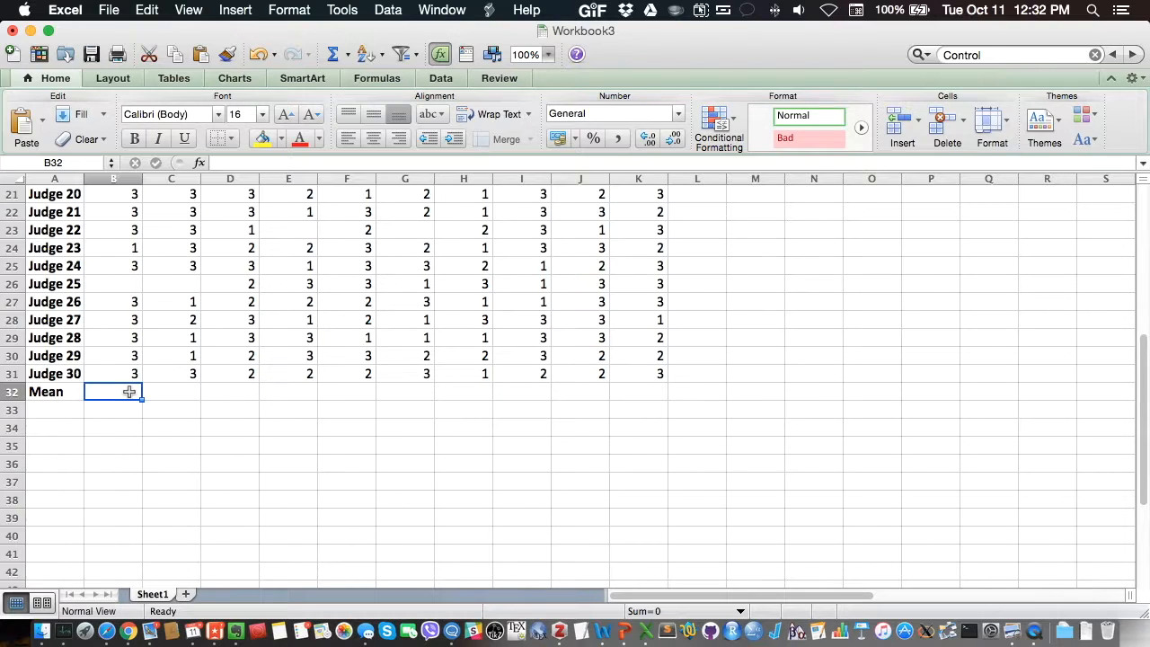
pyautogui.scroll(10, 84, 306)
pyautogui.scroll(-5, 99, 291)
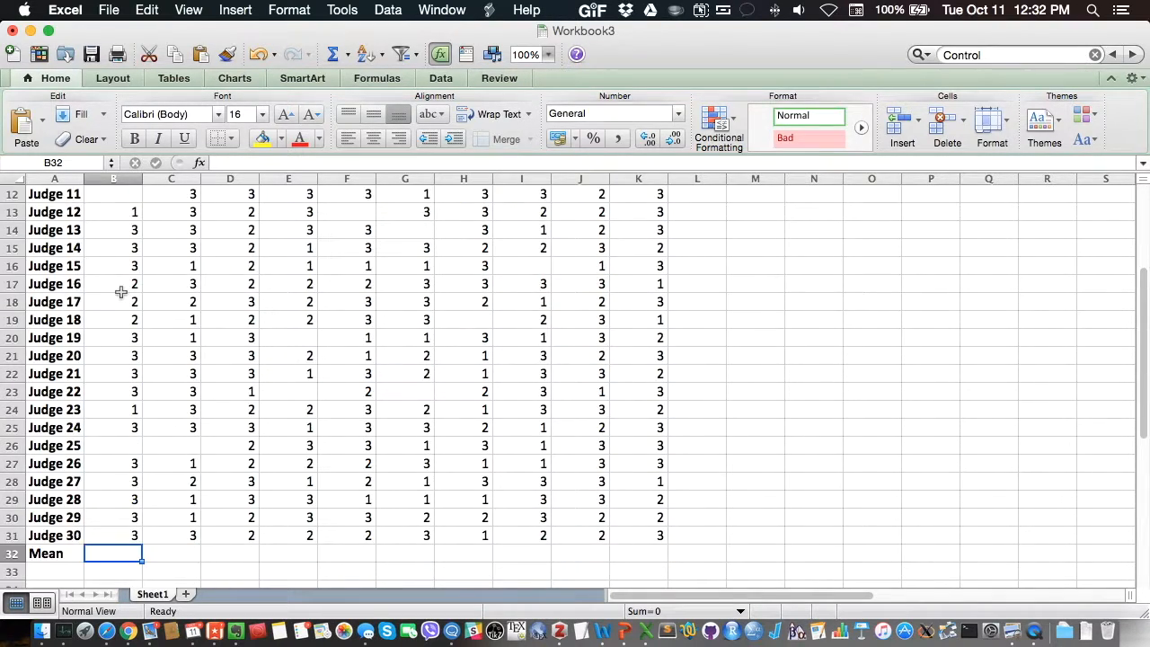
pyautogui.scroll(-3, 120, 291)
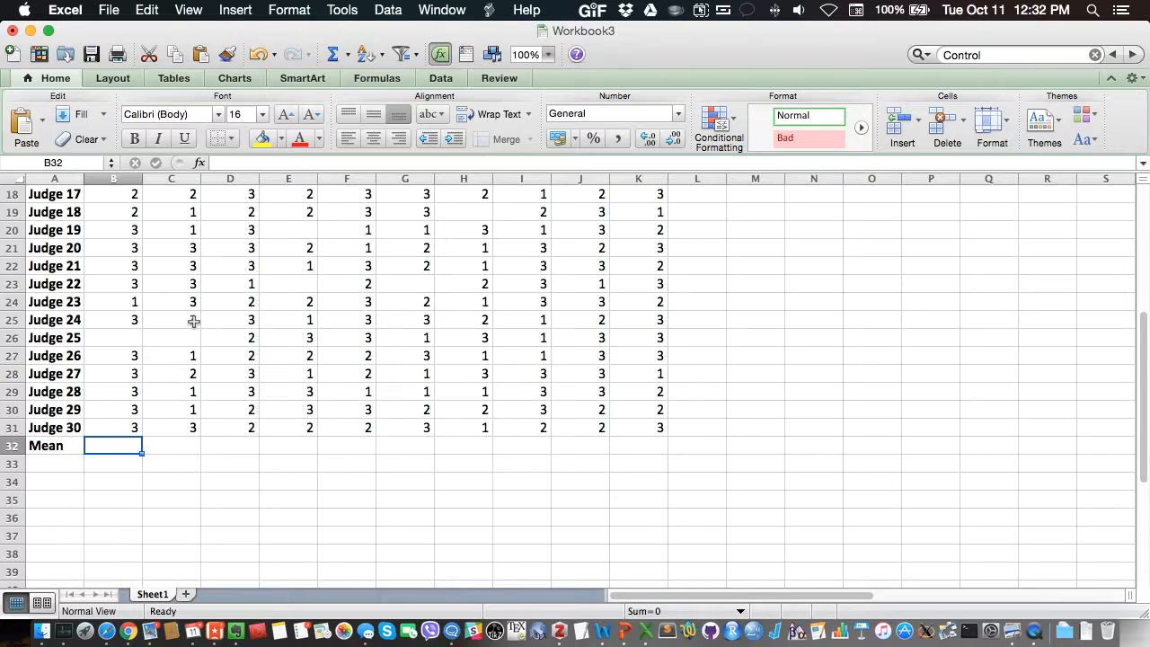
pyautogui.write('=')
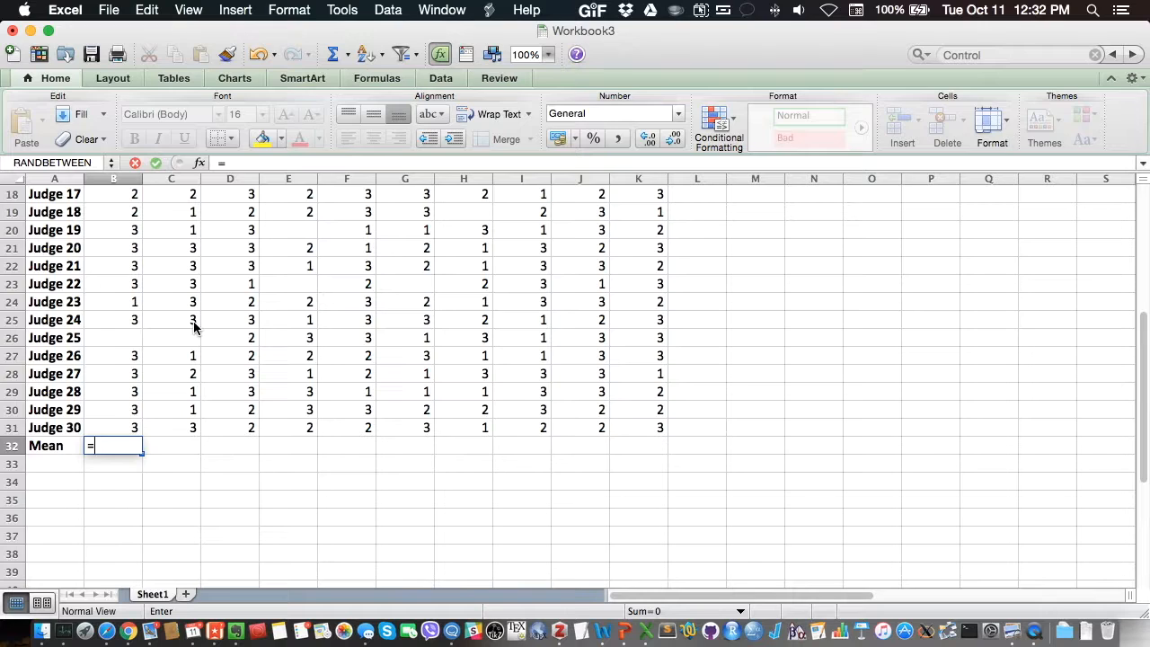
pyautogui.write('a')
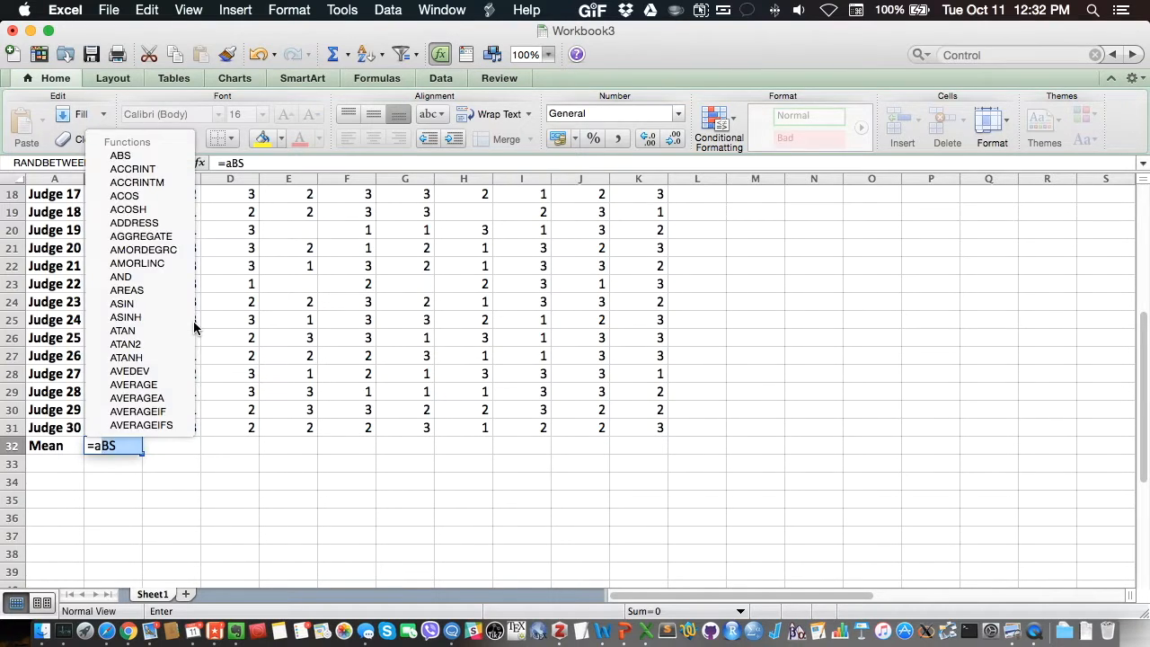
pyautogui.write('verage')
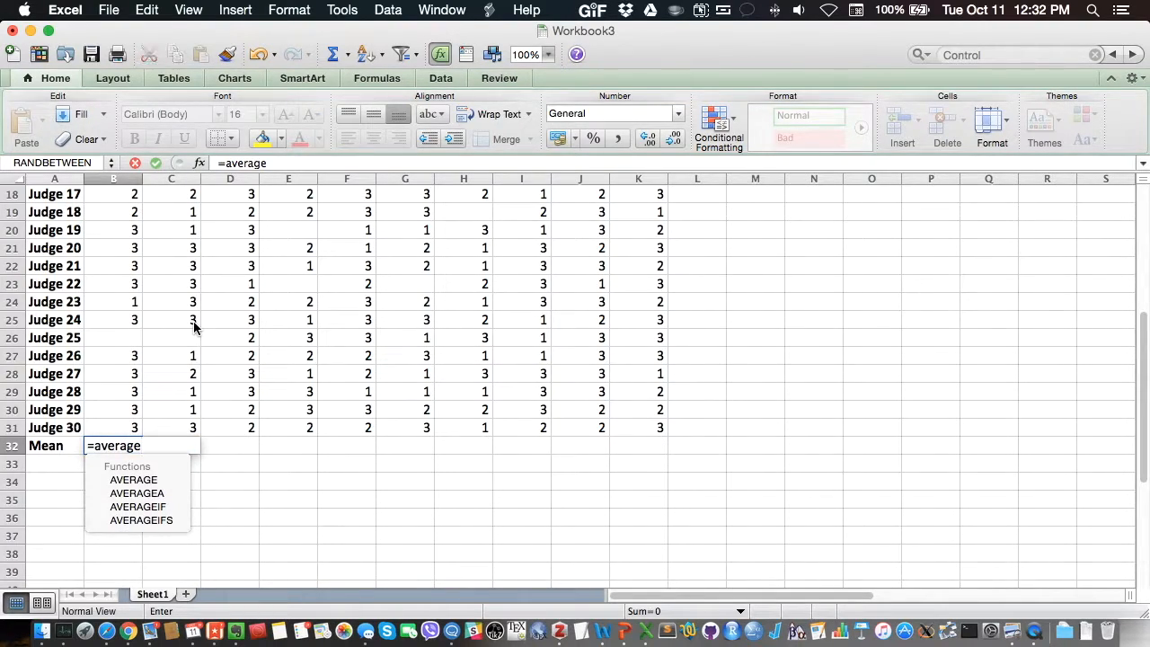
pyautogui.click(193, 321)
pyautogui.write('(')
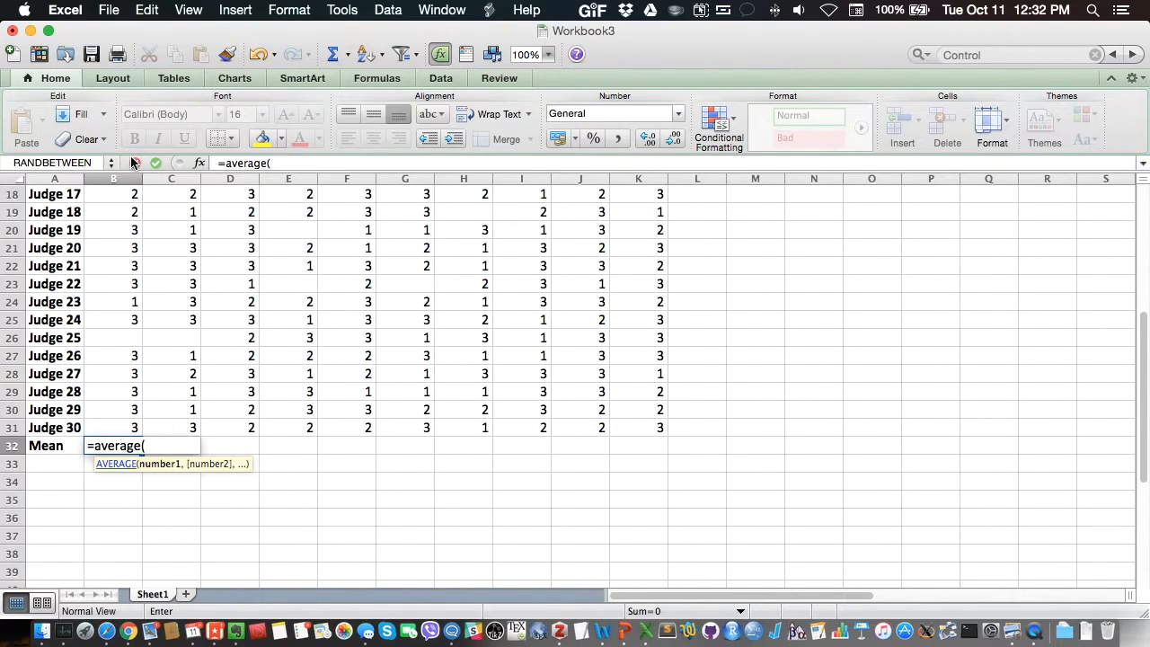
pyautogui.scroll(10, 129, 336)
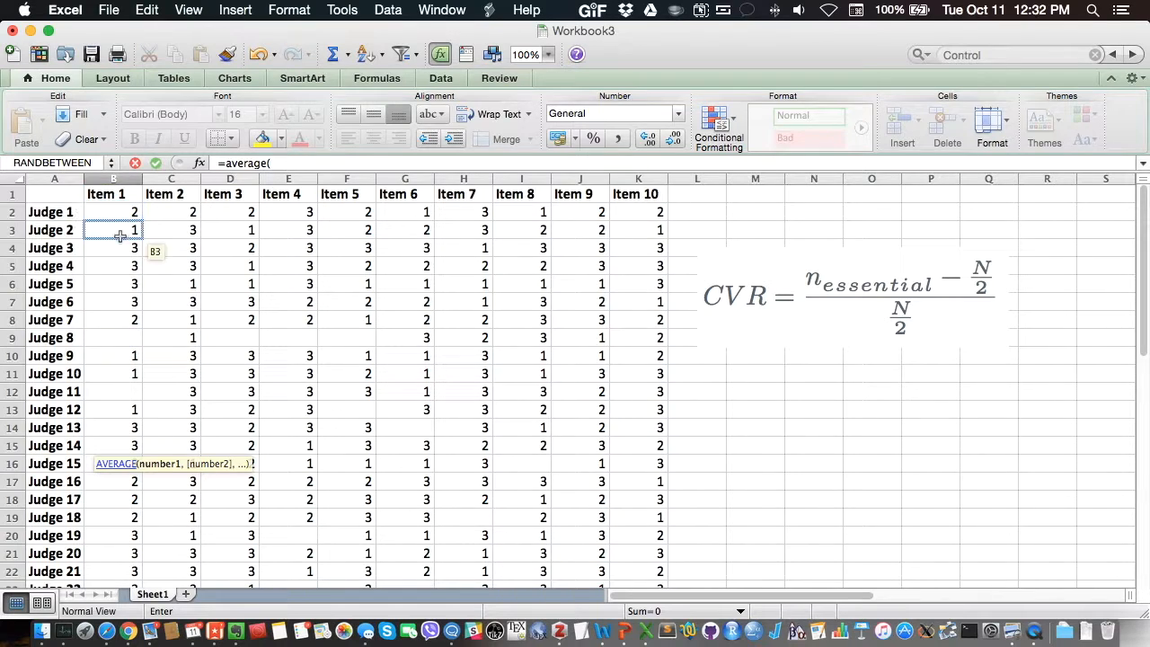
pyautogui.scroll(-10, 118, 386)
pyautogui.scroll(5, 118, 392)
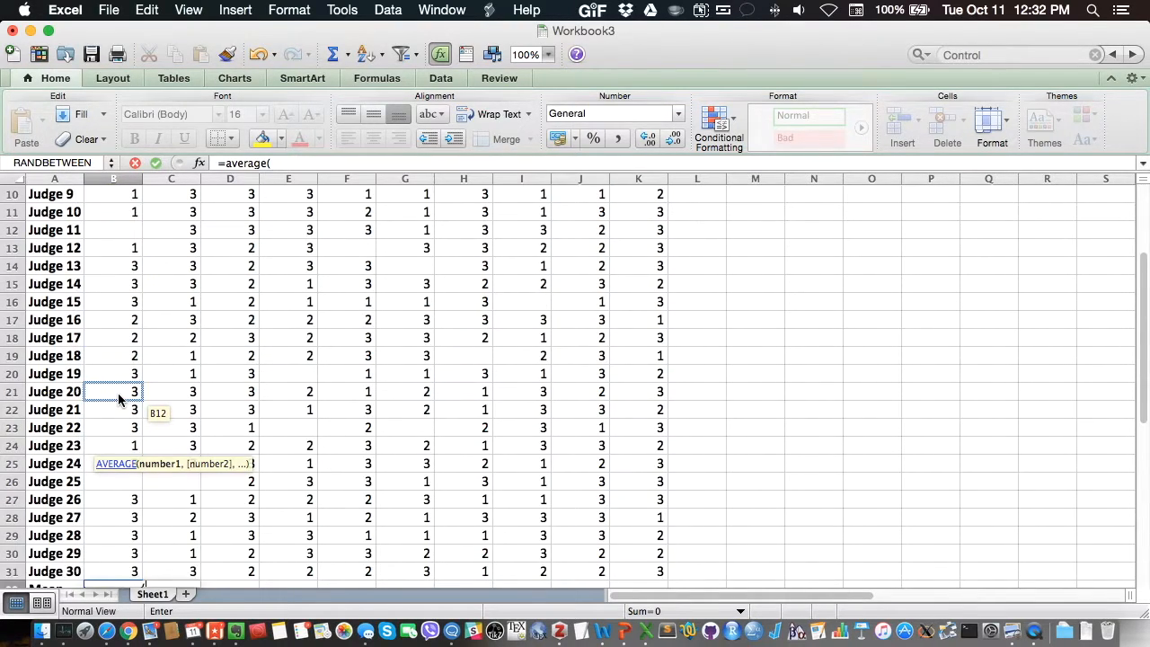
pyautogui.scroll(-2, 117, 393)
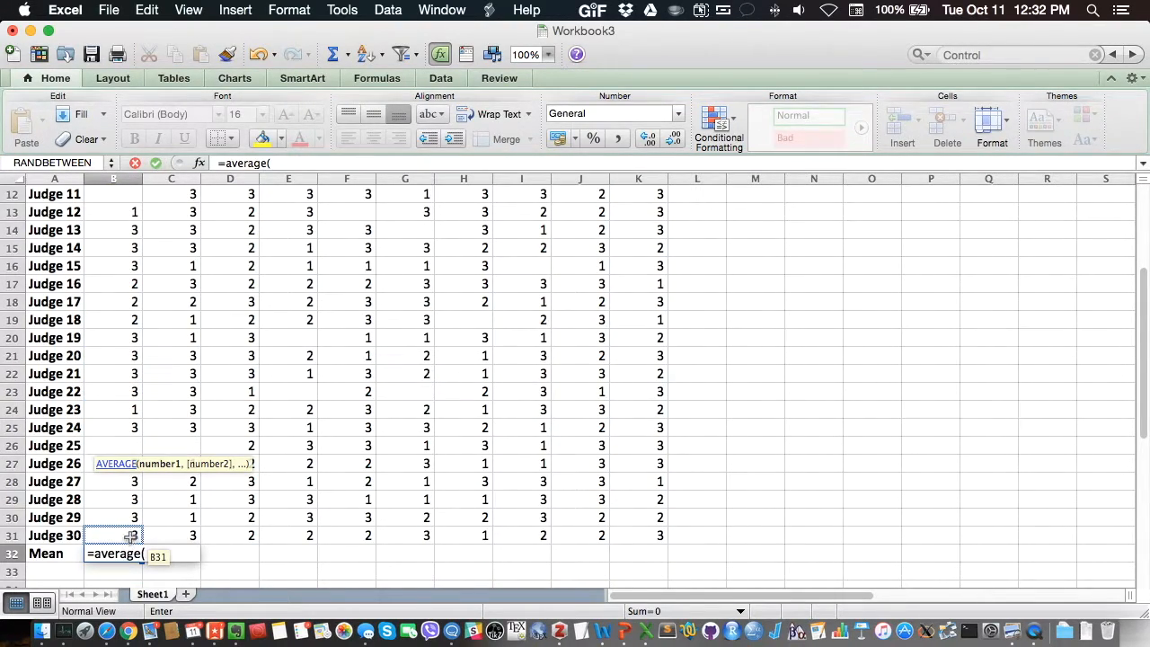
pyautogui.moveTo(131, 536); pyautogui.dragTo(120, 216)
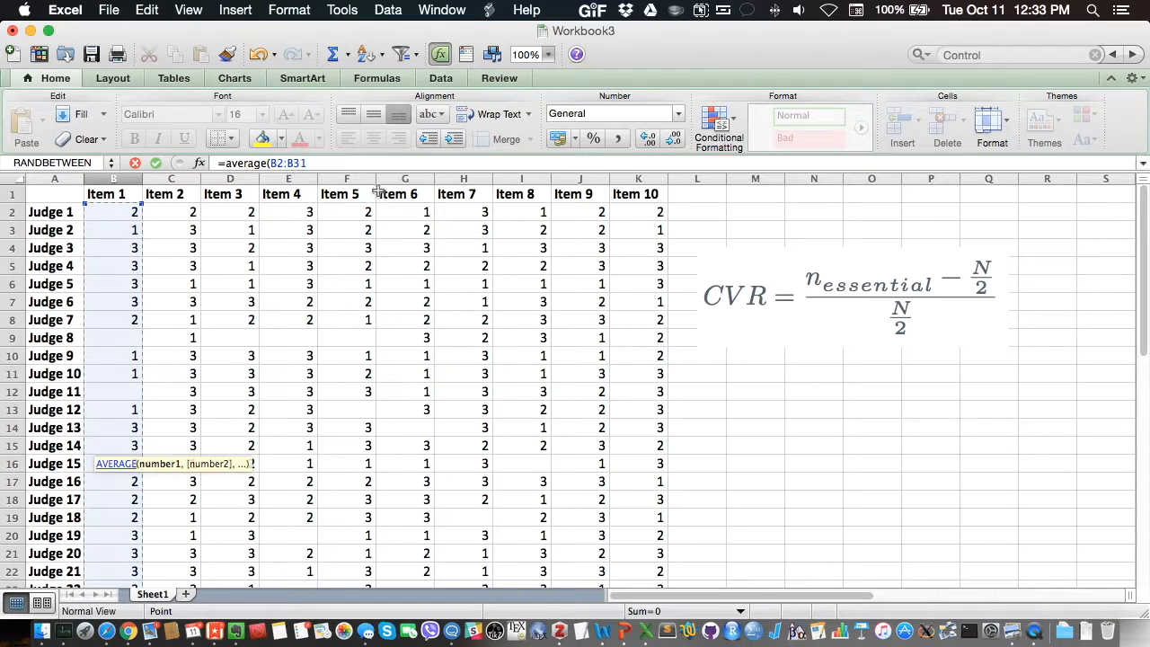
pyautogui.write(')')
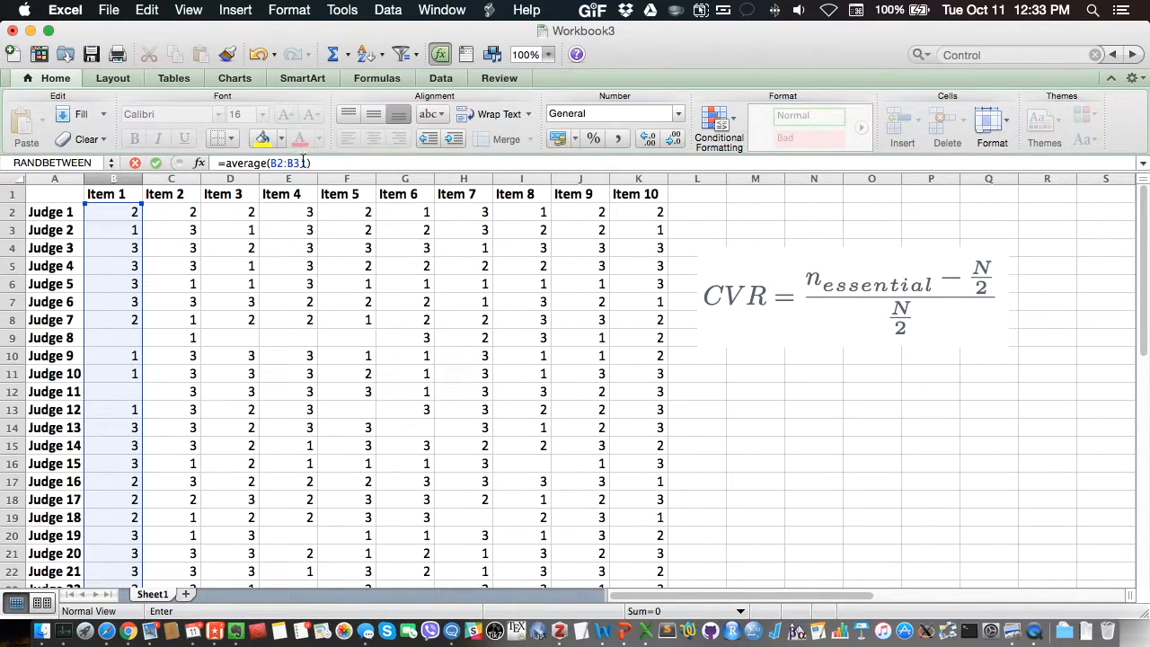
pyautogui.scroll(-3, 268, 261)
pyautogui.scroll(-3, 268, 261)
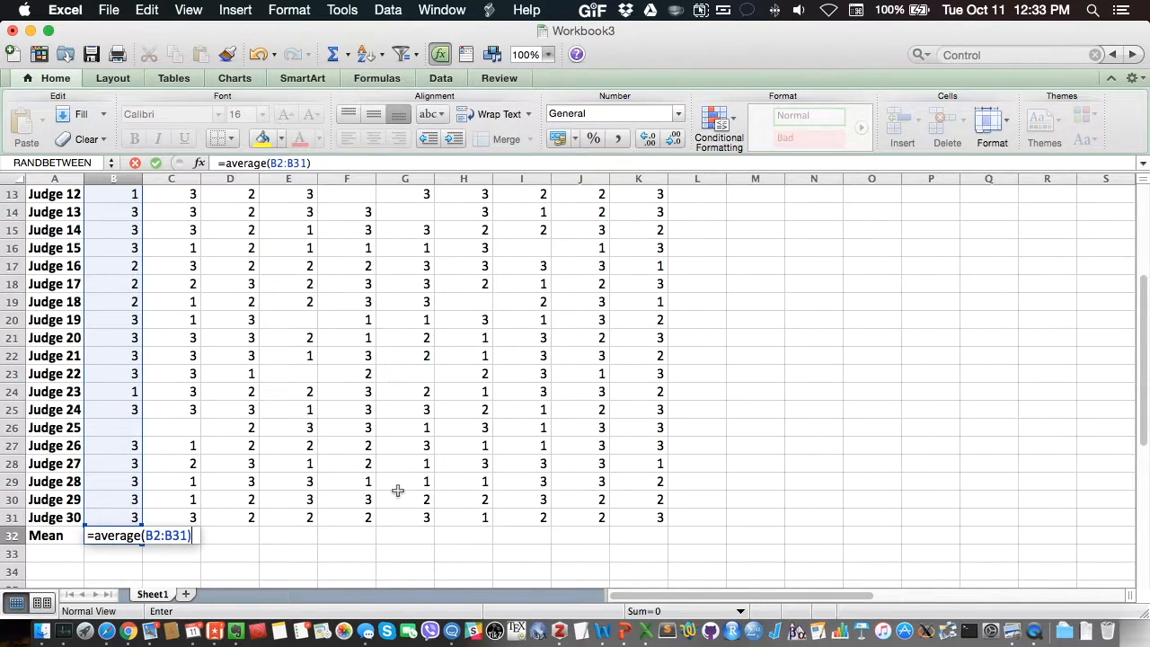
pyautogui.press('Return')
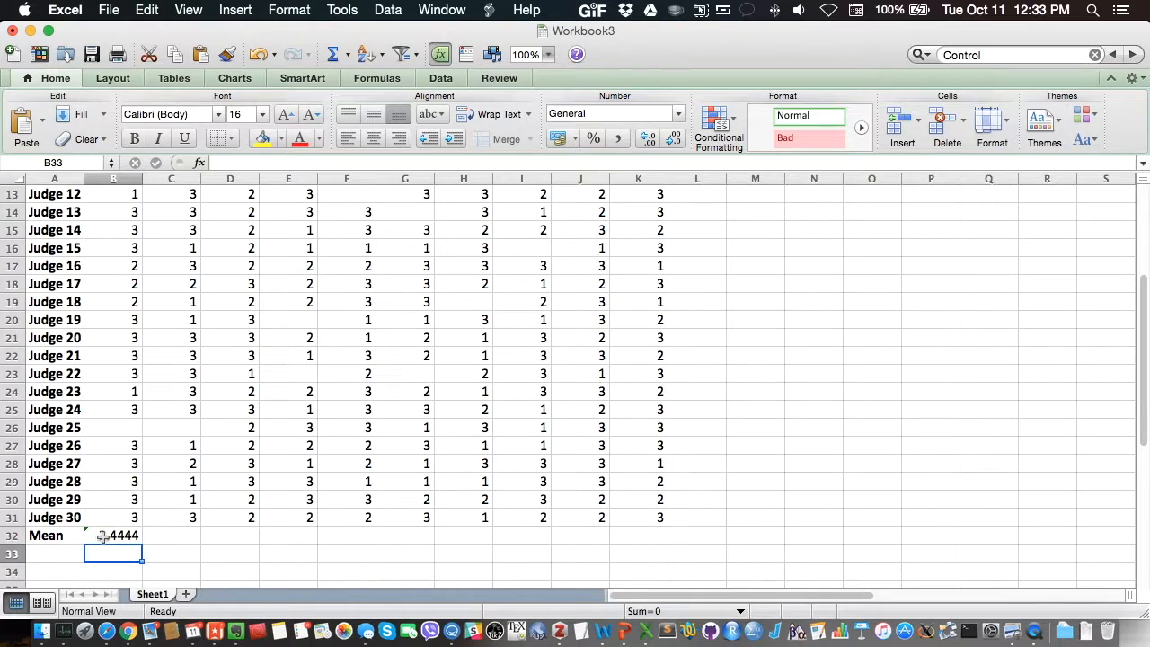
# Step: Add the row label "Median" in cell A33, below Mean
pyautogui.scroll(-1, 123, 536)
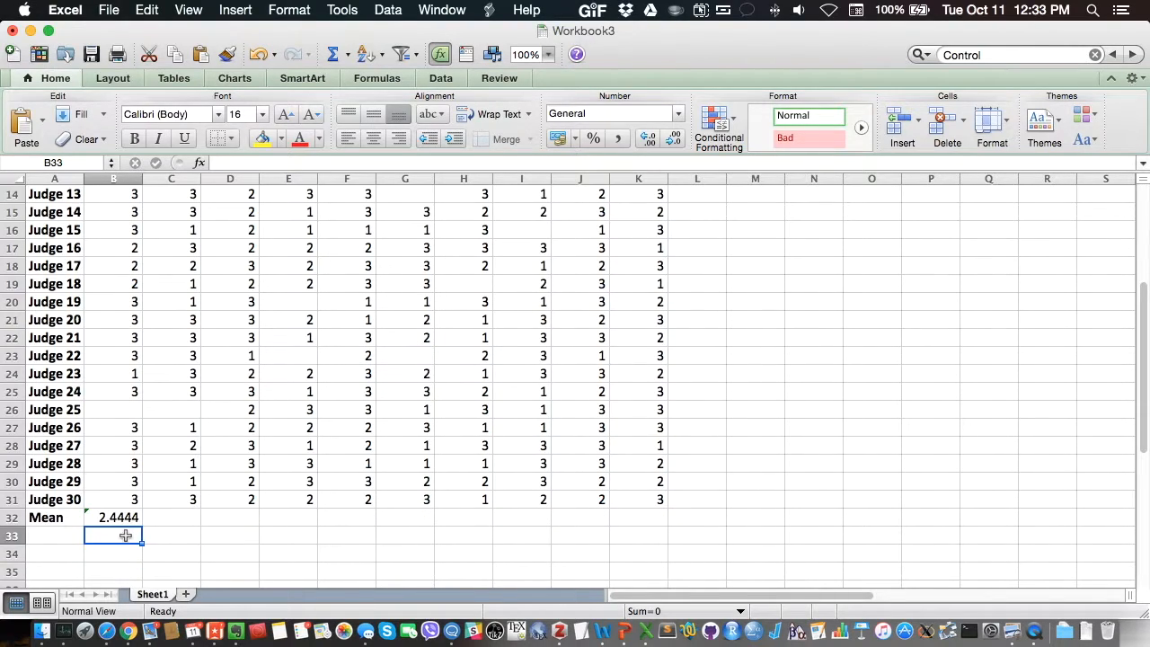
pyautogui.click(68, 533)
pyautogui.write('Median')
pyautogui.press('Return')
# Step: Enter a MEDIAN formula in B33 covering the Item 1 ratings in B2:B31, dismissing the Etsy notification
pyautogui.press('Right')
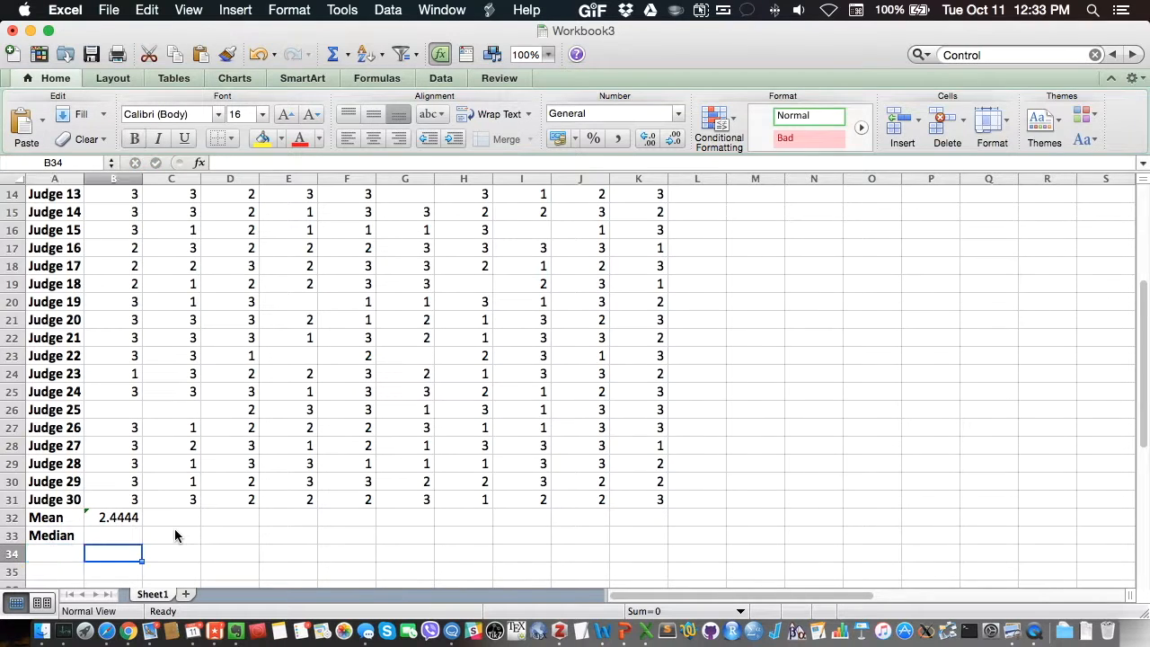
pyautogui.press('Up')
pyautogui.write('=')
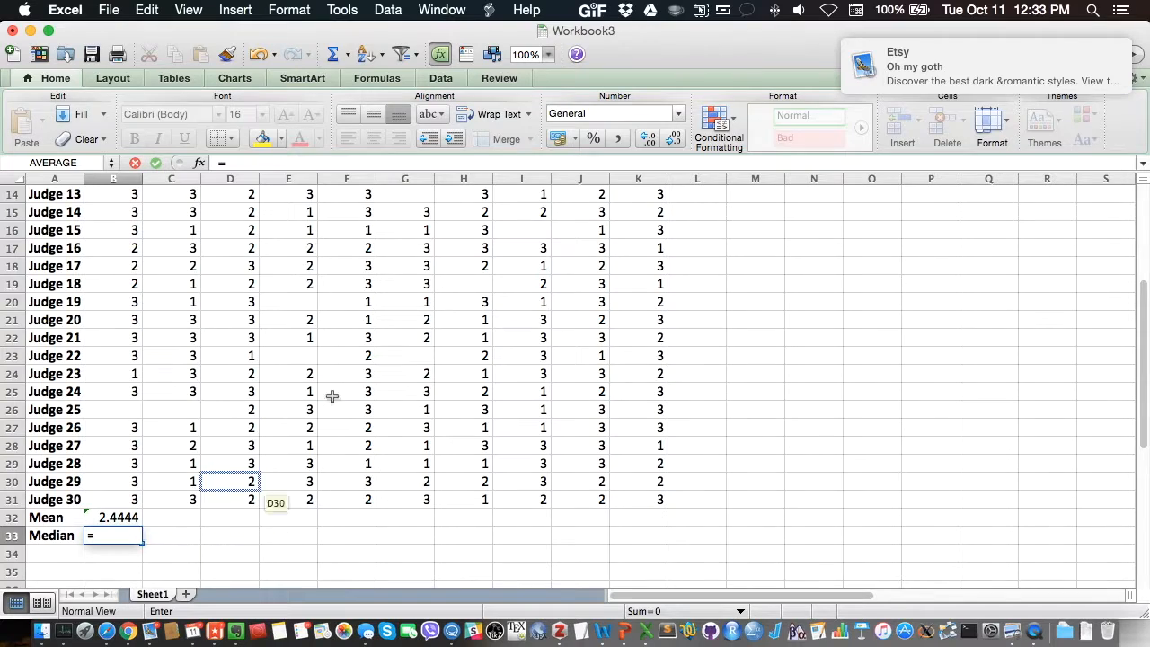
pyautogui.click(1097, 51)
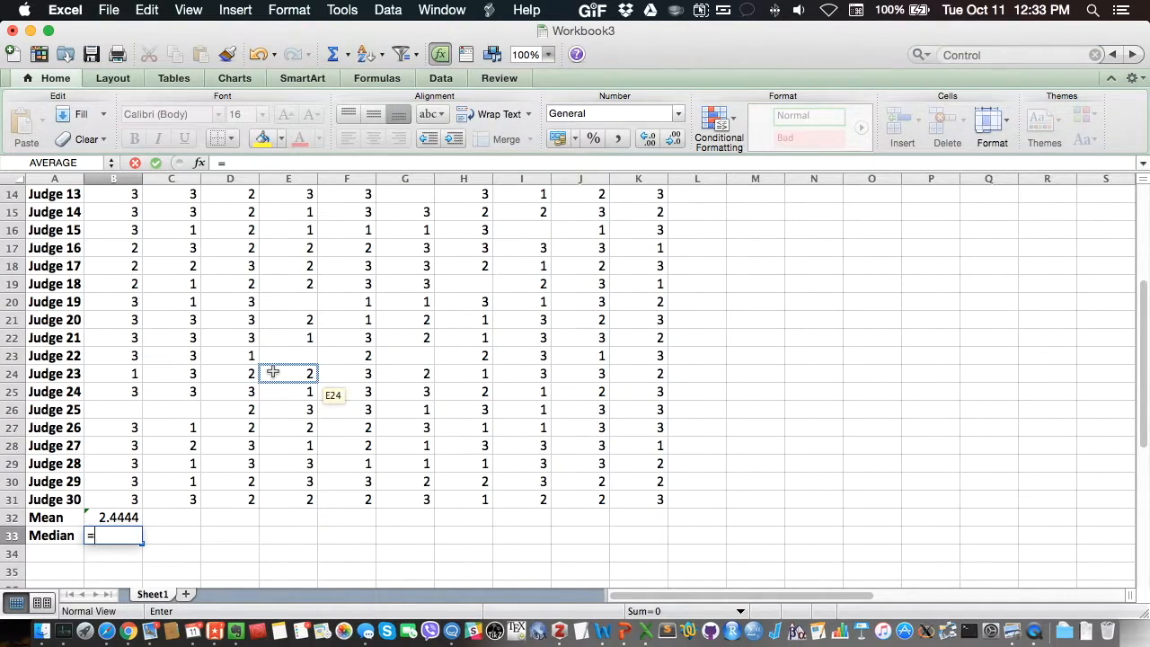
pyautogui.write('median')
pyautogui.press('Down')
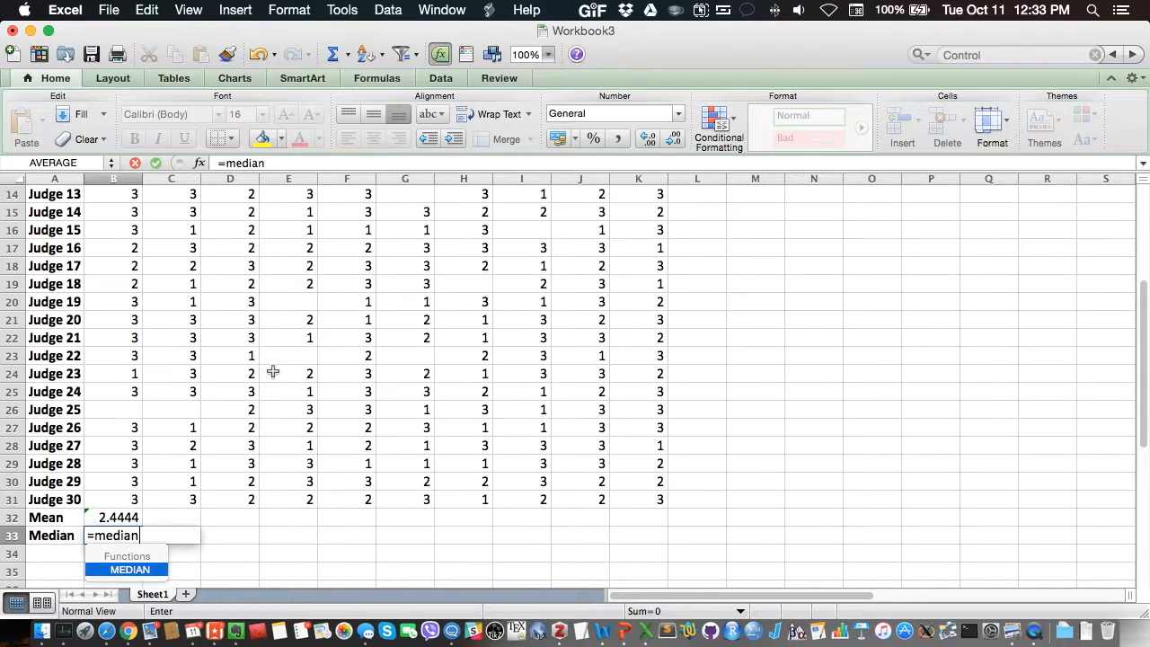
pyautogui.press('Return')
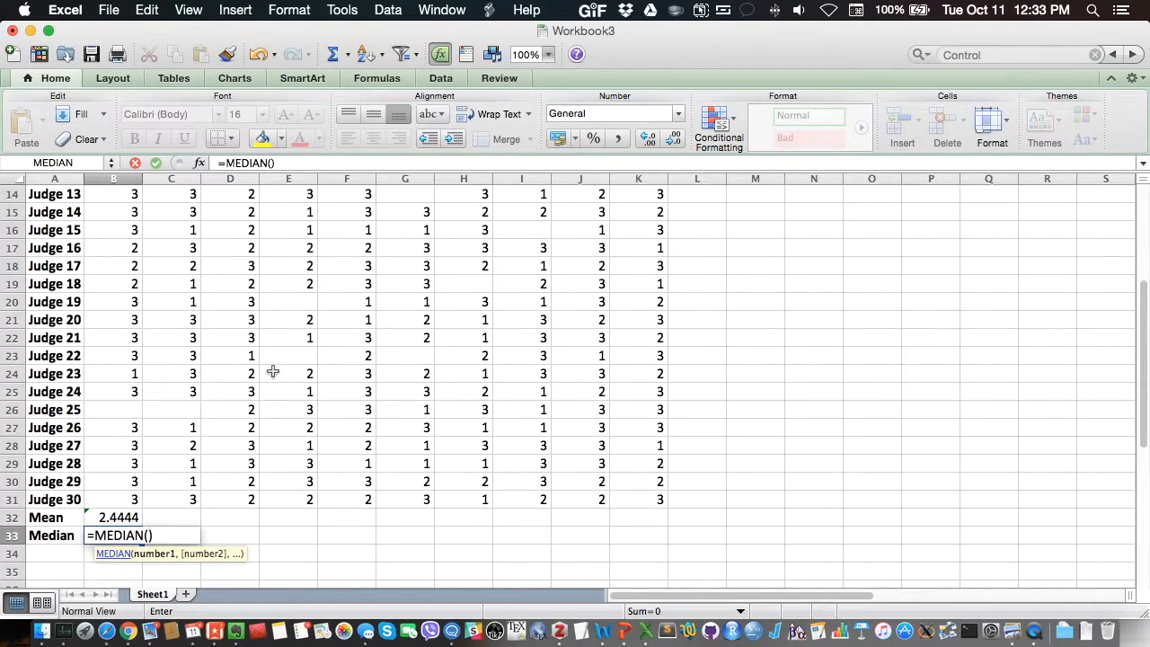
pyautogui.click(123, 503)
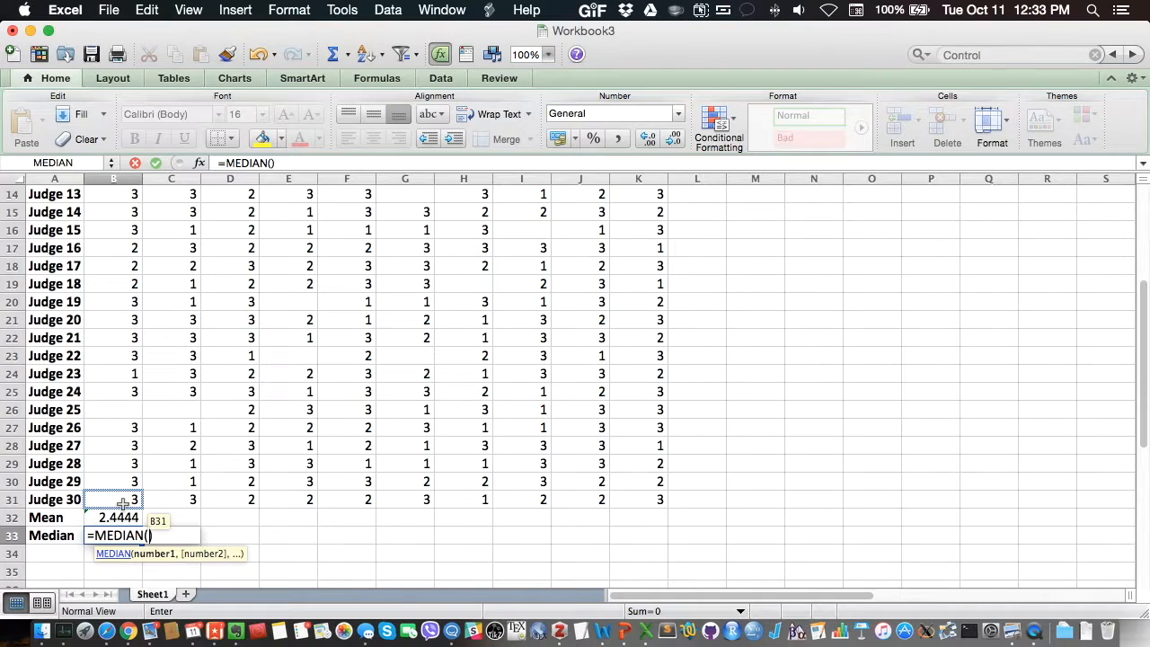
pyautogui.moveTo(123, 506); pyautogui.dragTo(101, 212)
pyautogui.scroll(-7, 257, 458)
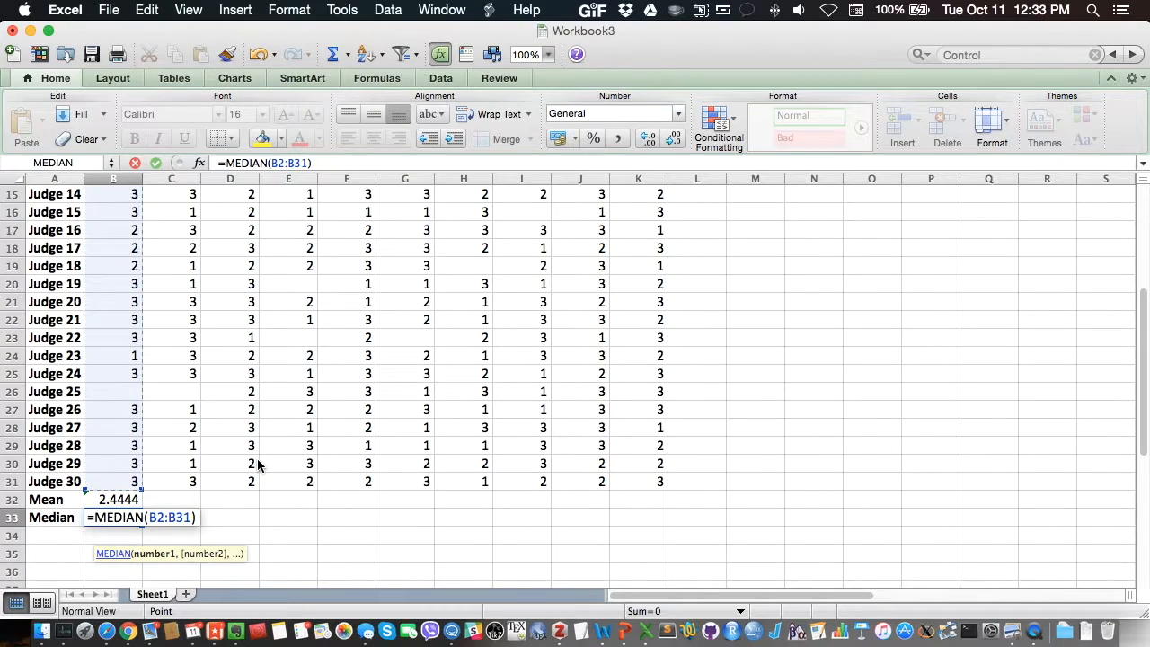
pyautogui.press('Return')
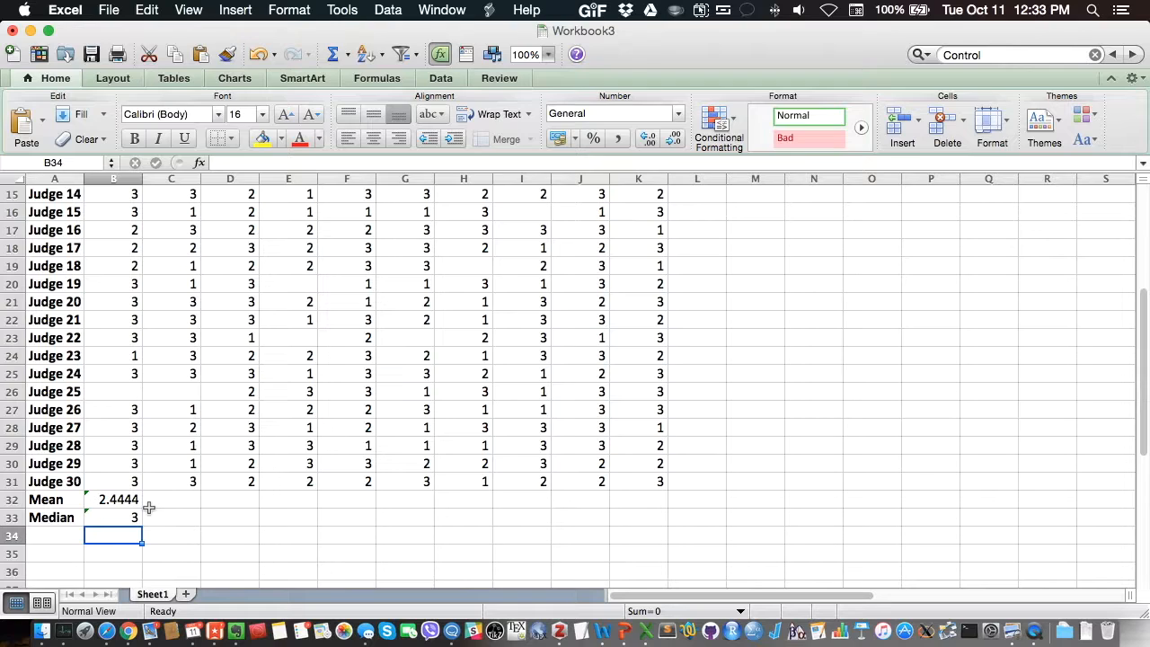
# Step: Add the row label "Mode" in cell A34 and select the adjacent cell B34
pyautogui.click(66, 533)
pyautogui.write('Mode')
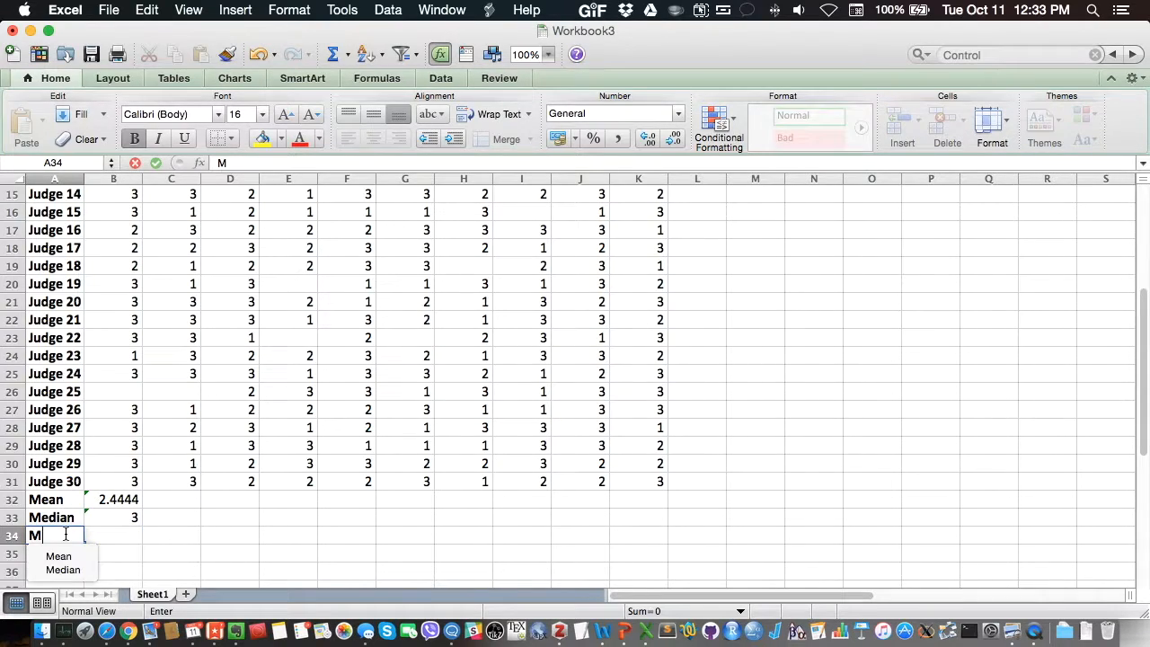
pyautogui.press('Return')
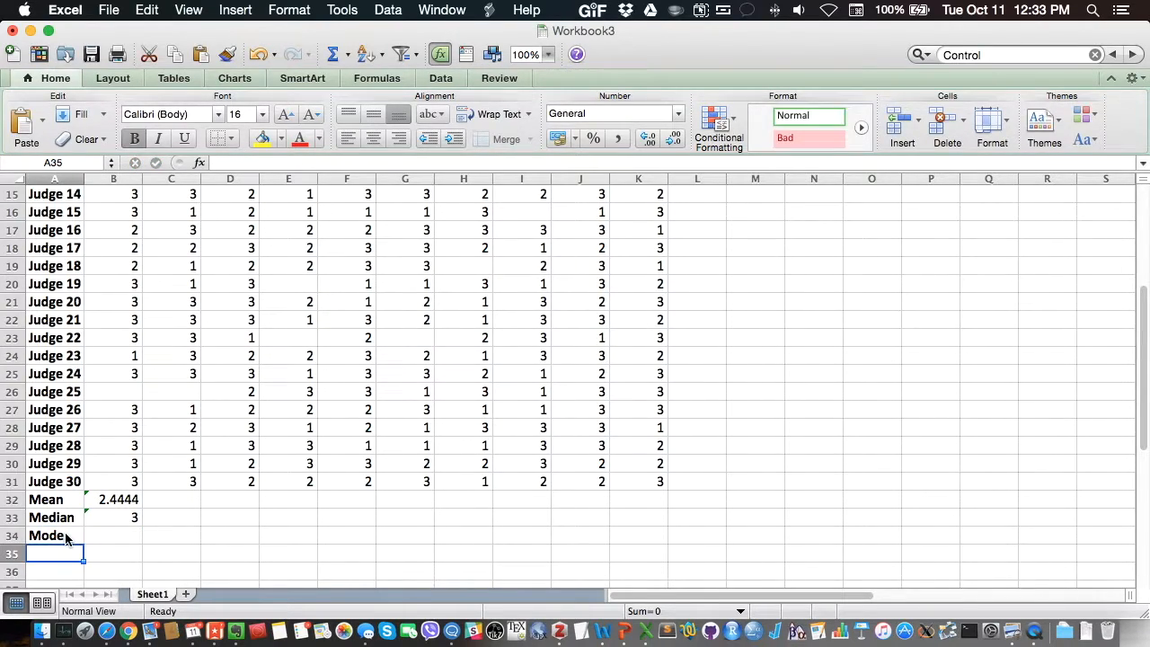
pyautogui.press('Right')
pyautogui.press('Up')
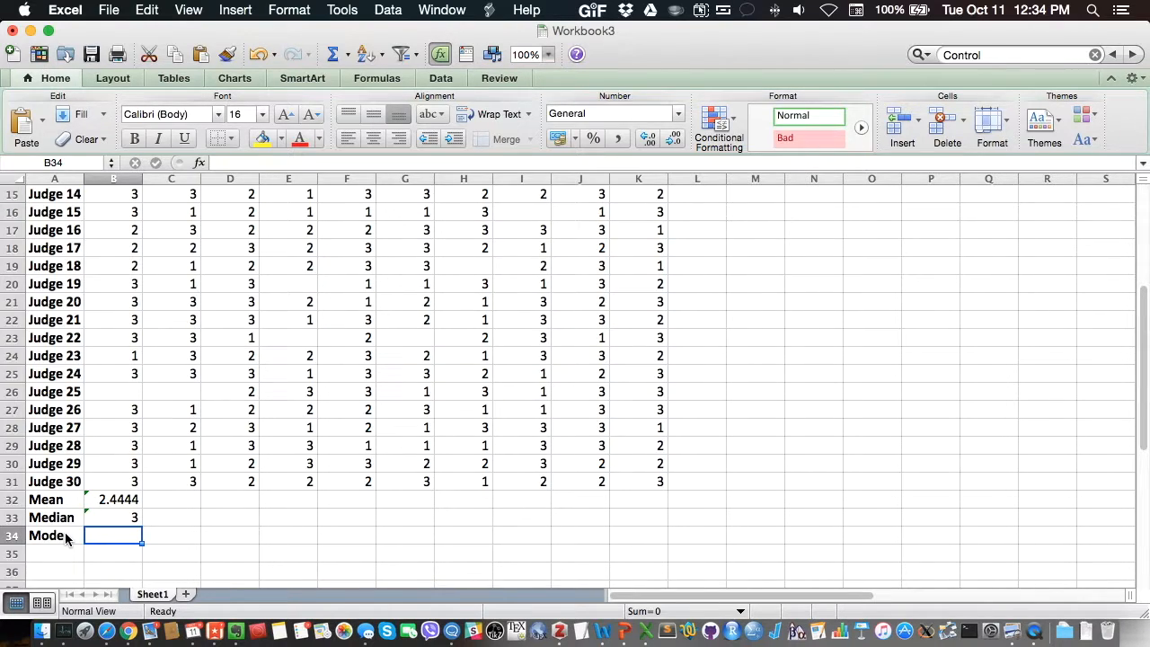
# Step: Enter a MODE formula in B34 covering the Item 1 ratings in B2:B31
pyautogui.write('=mode.')
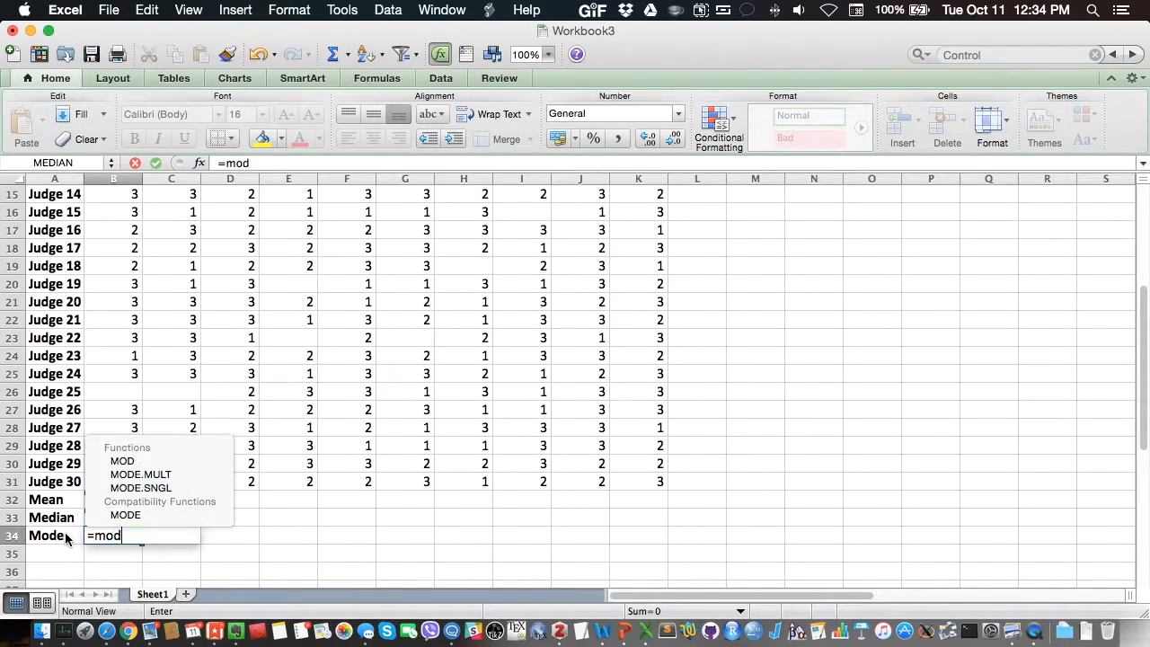
pyautogui.doubleClick(134, 515)
pyautogui.moveTo(112, 482); pyautogui.dragTo(114, 212)
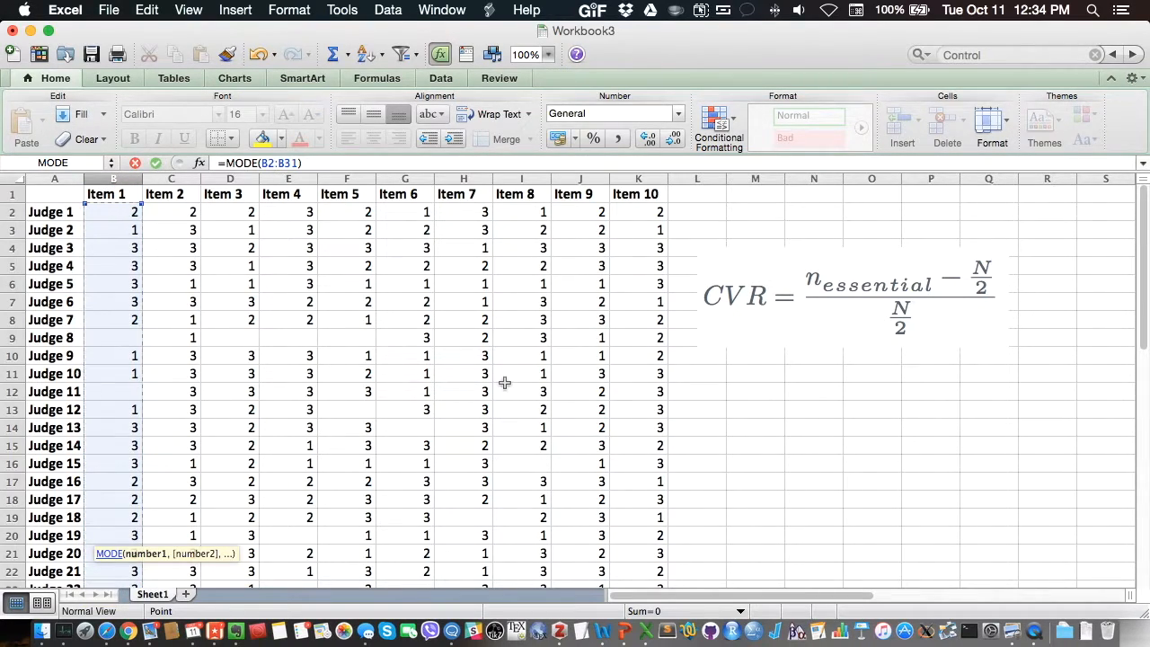
pyautogui.press('Return')
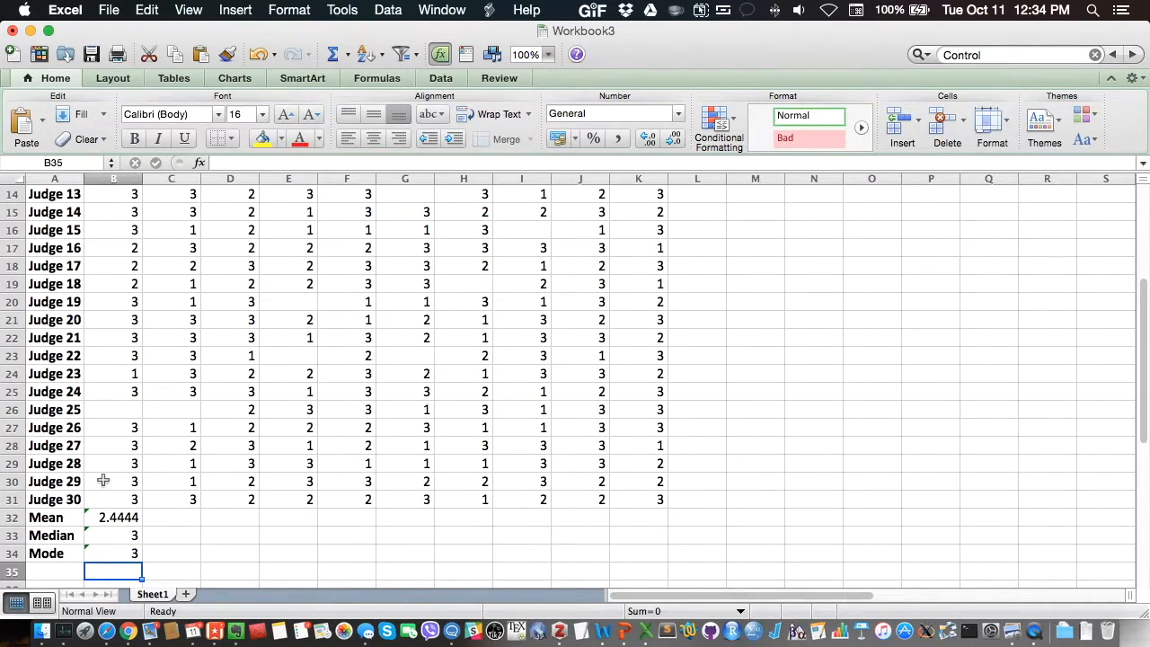
# Step: Move the CVR formula picture down next to the summary rows, over columns F to K around rows 30 to 35
pyautogui.scroll(-2, 103, 477)
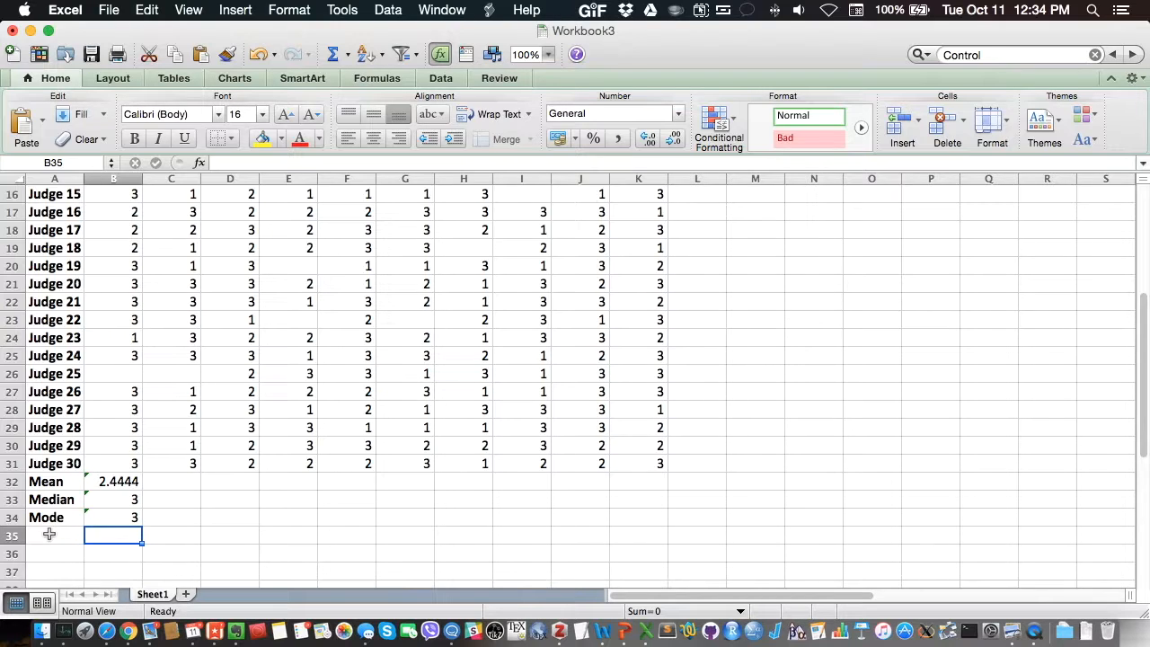
pyautogui.scroll(5, 464, 444)
pyautogui.moveTo(850, 300); pyautogui.dragTo(611, 546)
pyautogui.scroll(-6, 534, 385)
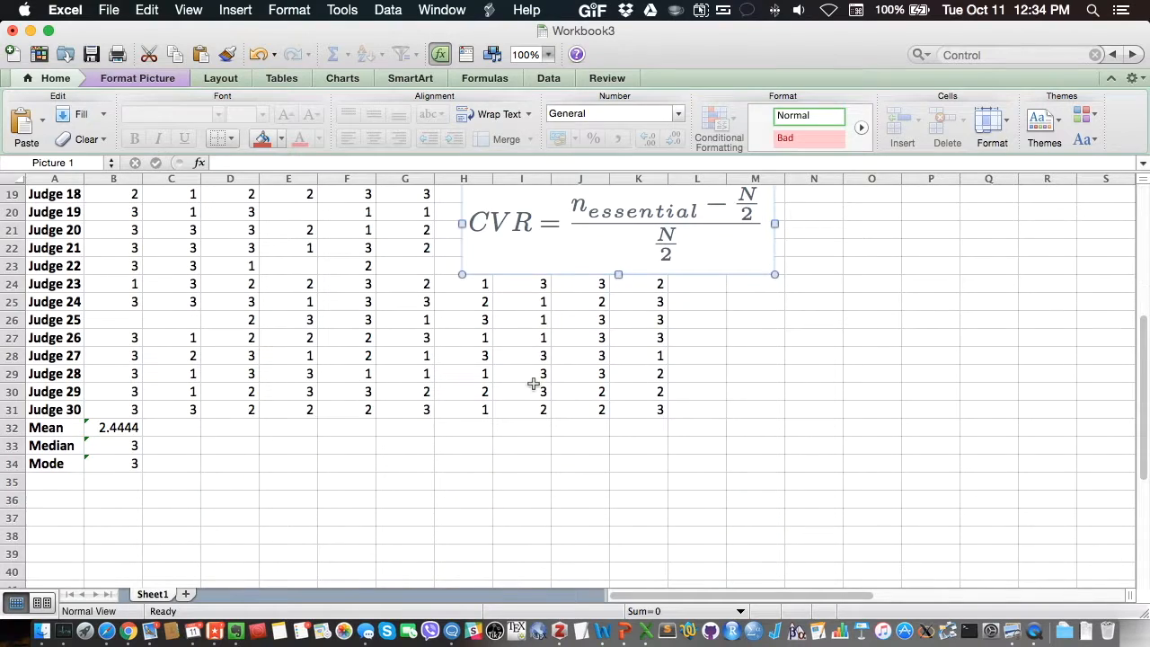
pyautogui.moveTo(536, 259); pyautogui.dragTo(410, 464)
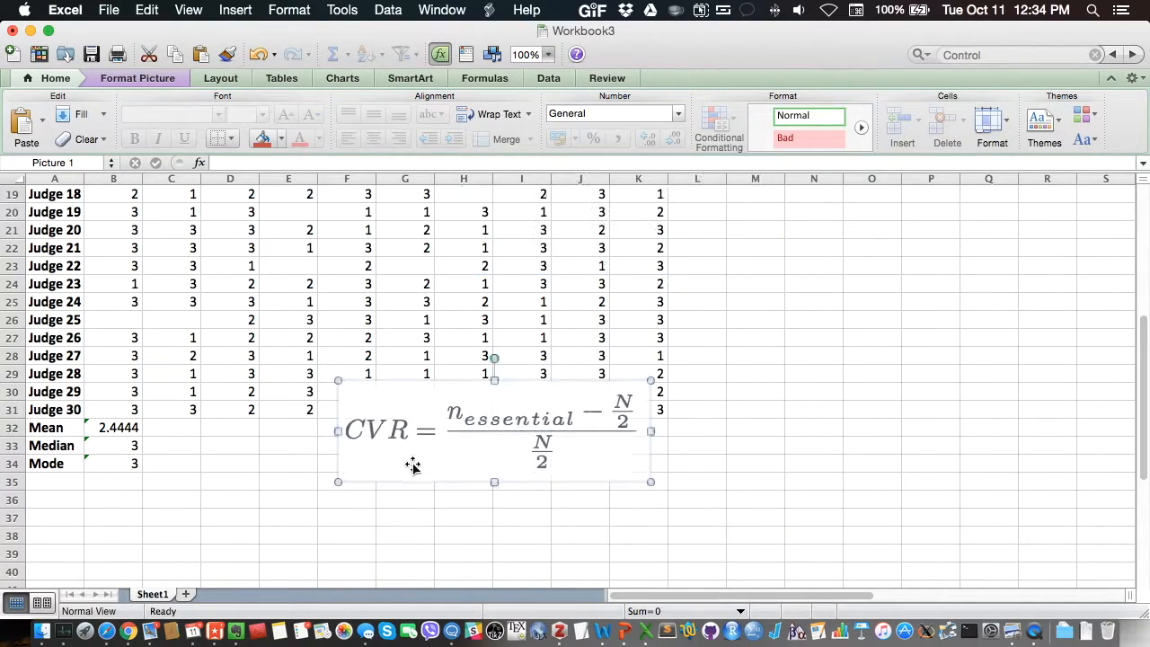
# Step: Add the row label "n_essential" in cell A35 and widen columns A and B, with column B at about 28.33
pyautogui.click(68, 482)
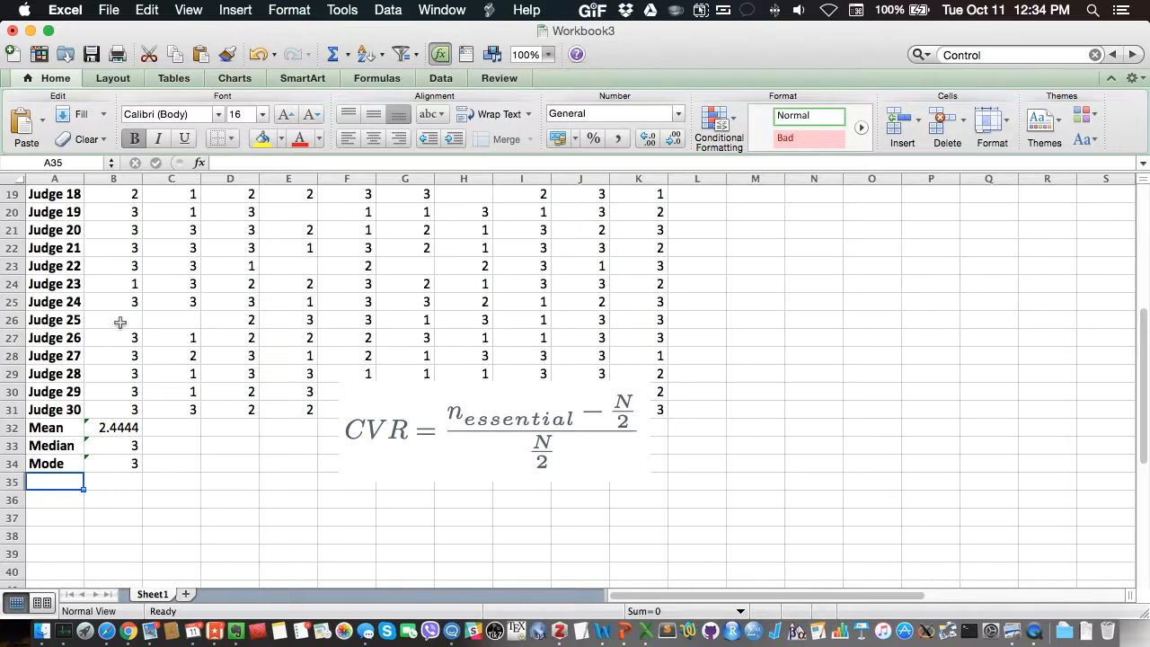
pyautogui.scroll(9, 119, 322)
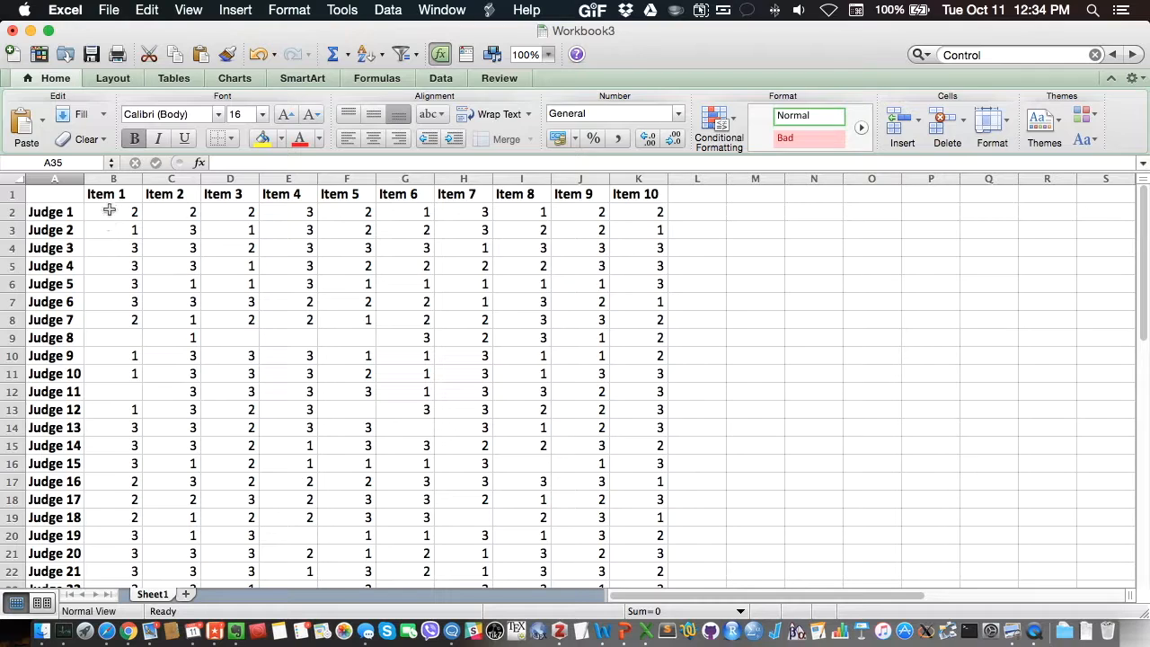
pyautogui.scroll(-9, 100, 323)
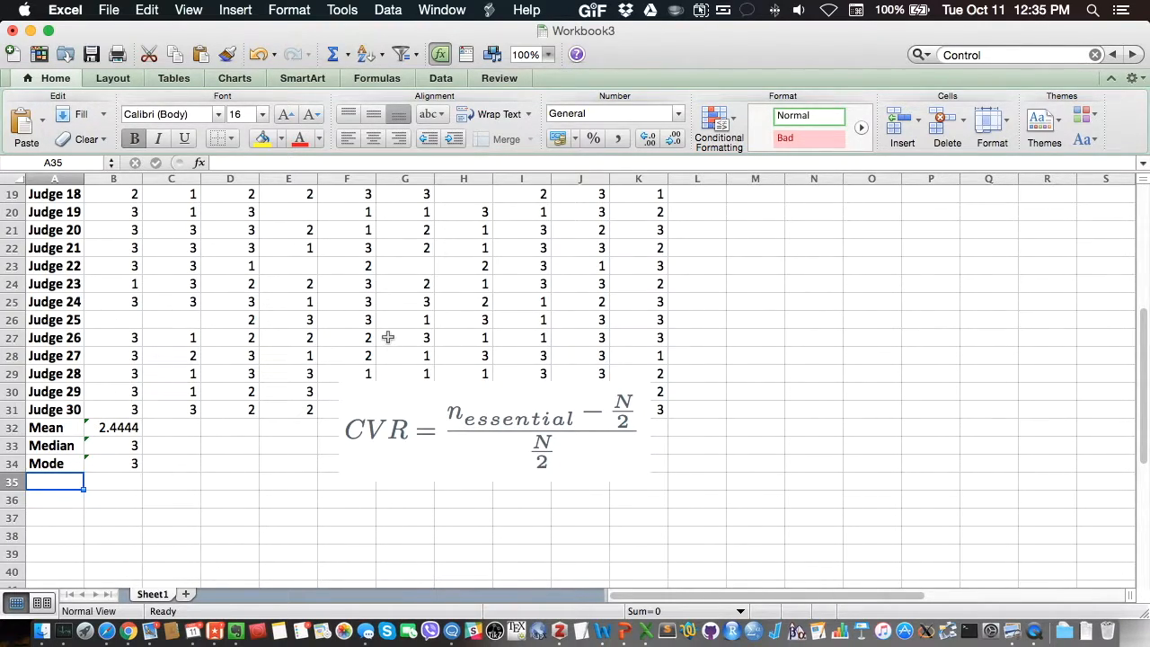
pyautogui.write('n')
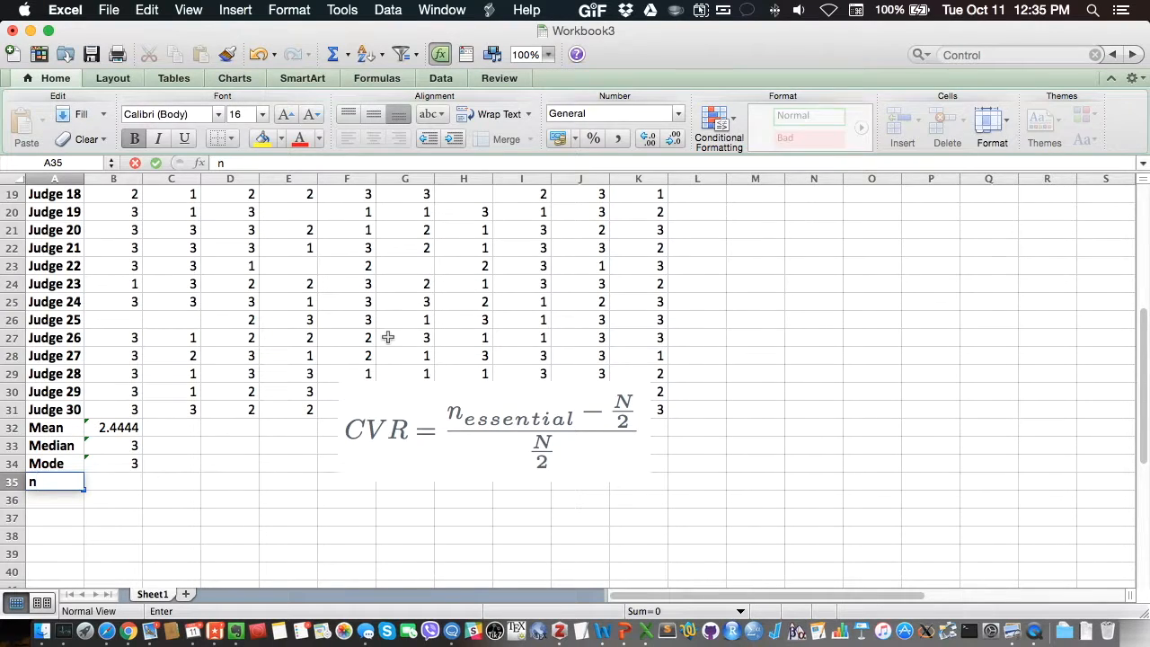
pyautogui.write('_essential')
pyautogui.press('Return')
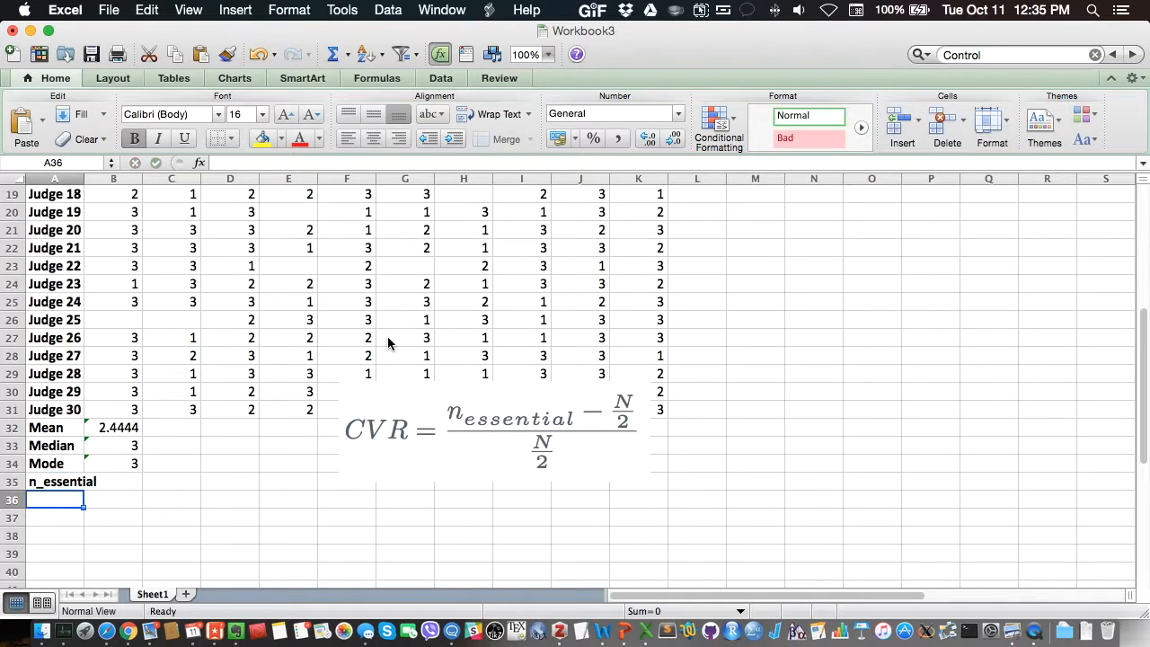
pyautogui.moveTo(84, 179); pyautogui.dragTo(282, 180)
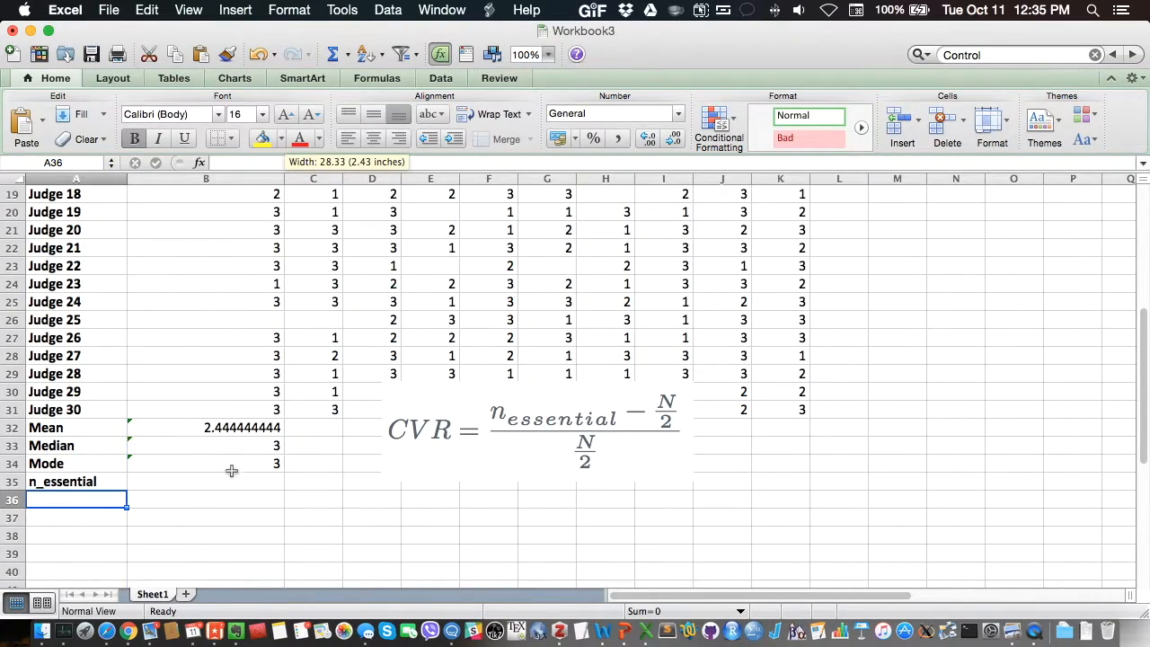
# Step: Enter a COUNTIF formula in B35 that counts the ratings equal to 3 in the Item 1 range B2:B31
pyautogui.click(195, 482)
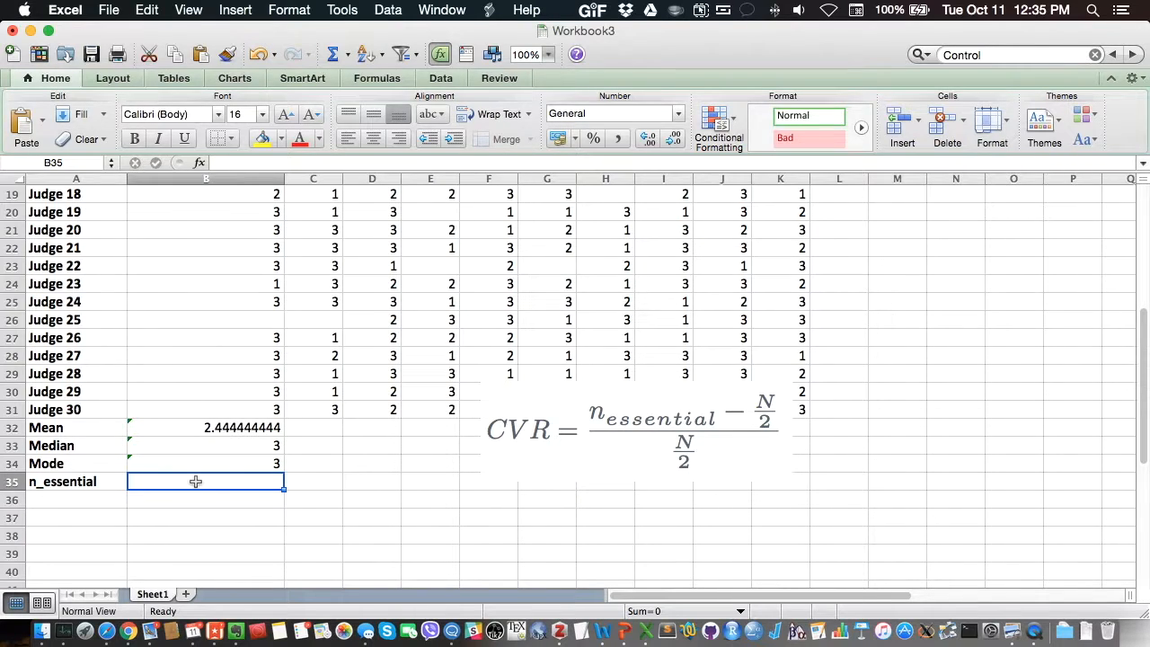
pyautogui.write('=')
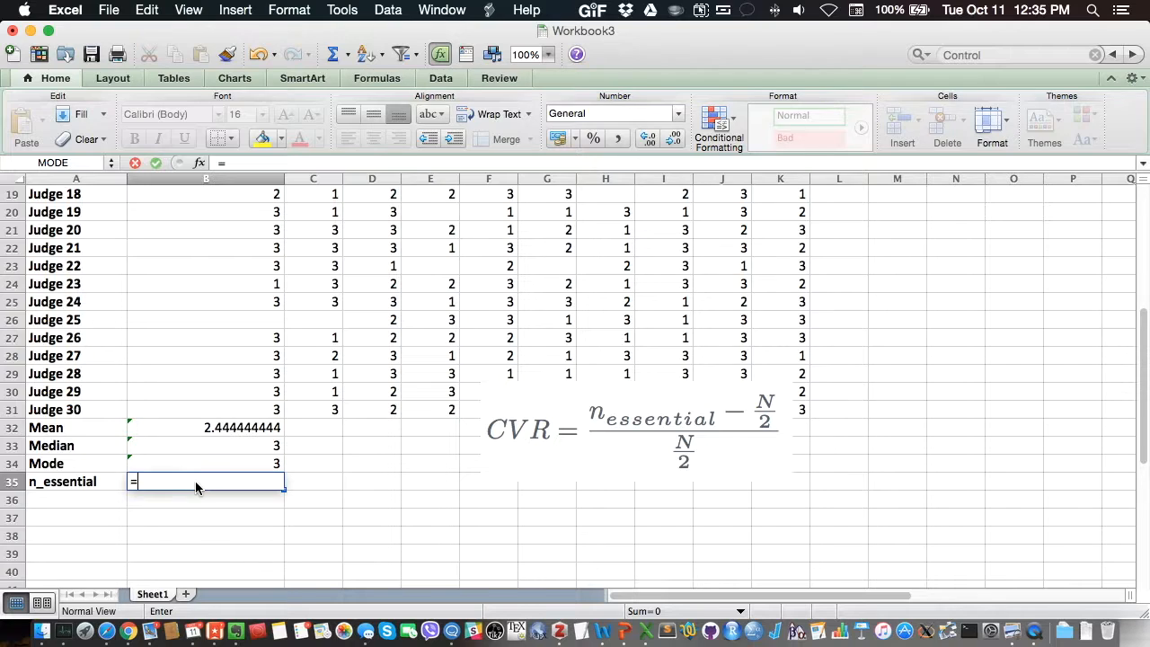
pyautogui.write('coun')
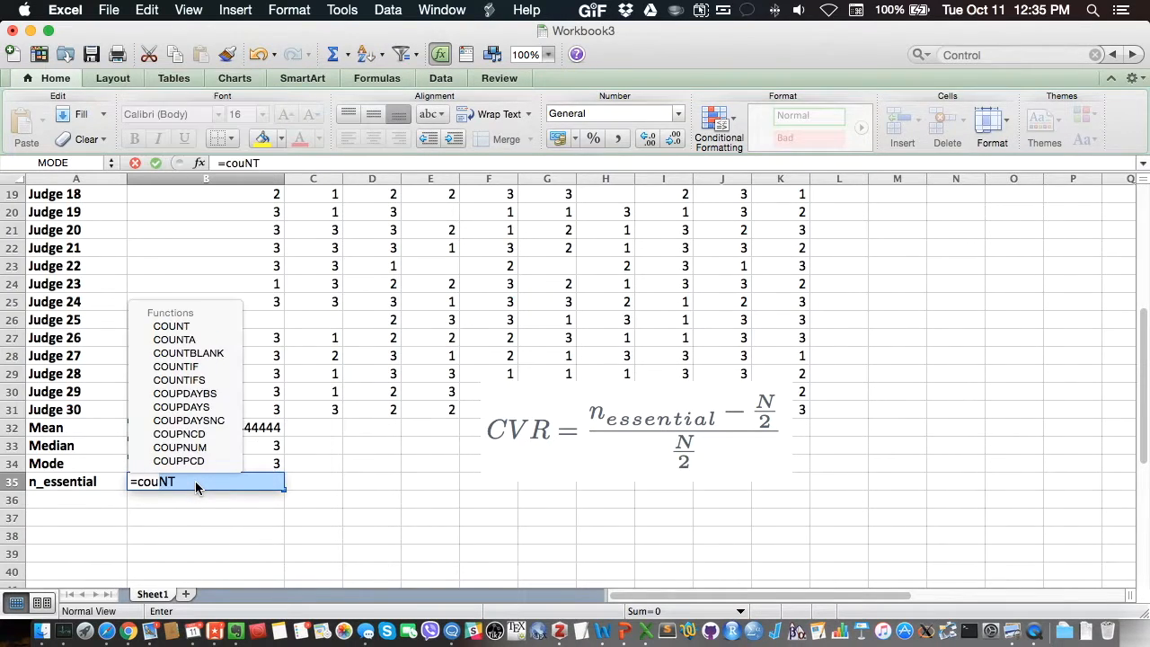
pyautogui.write('t')
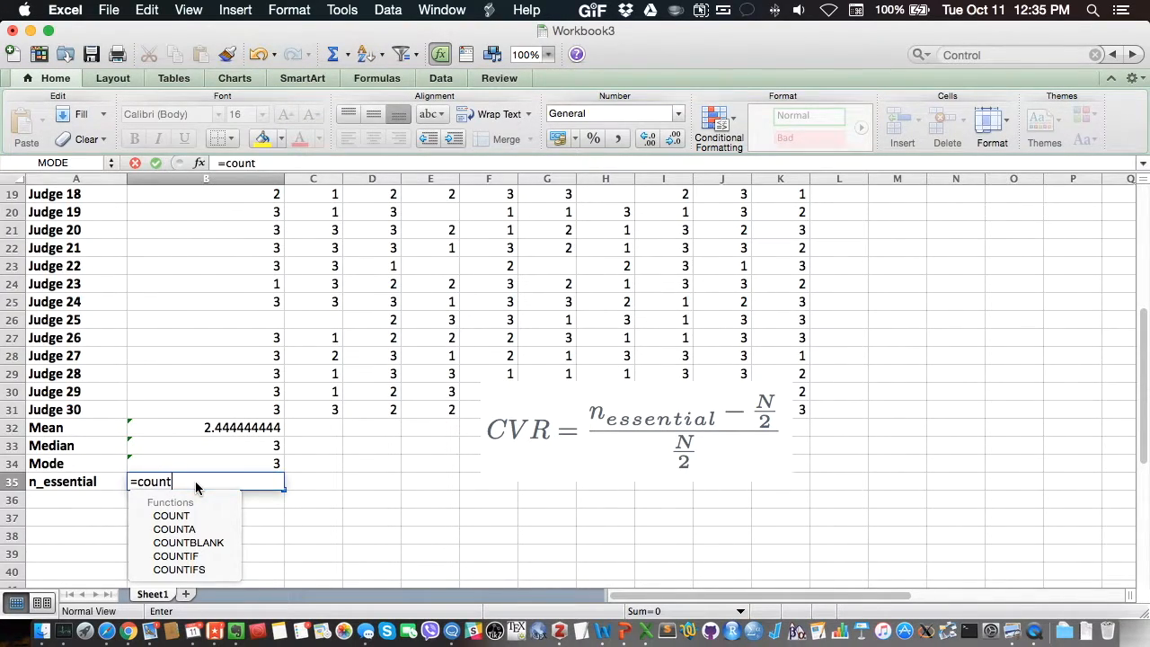
pyautogui.write('if')
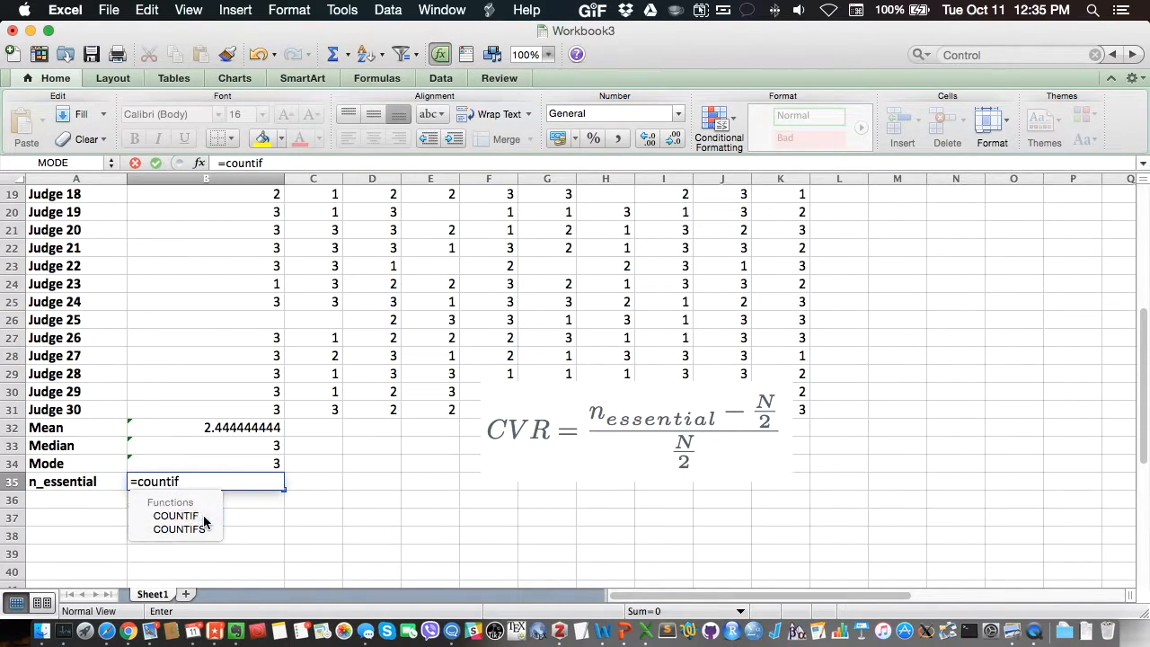
pyautogui.doubleClick(204, 519)
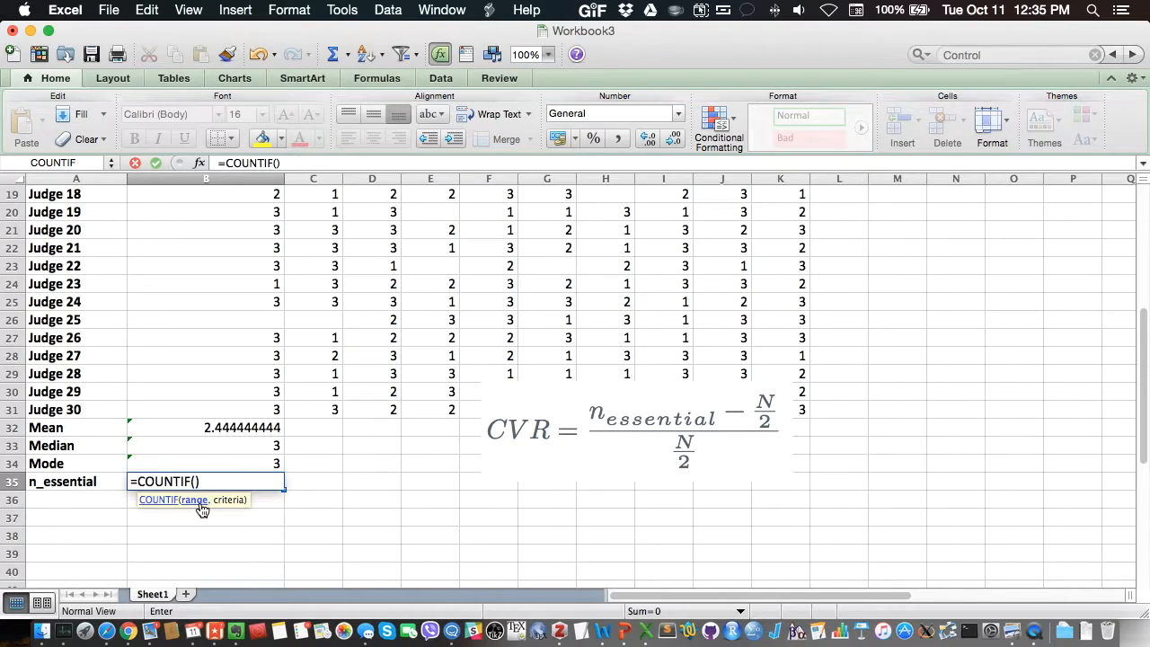
pyautogui.moveTo(196, 407); pyautogui.dragTo(174, 207)
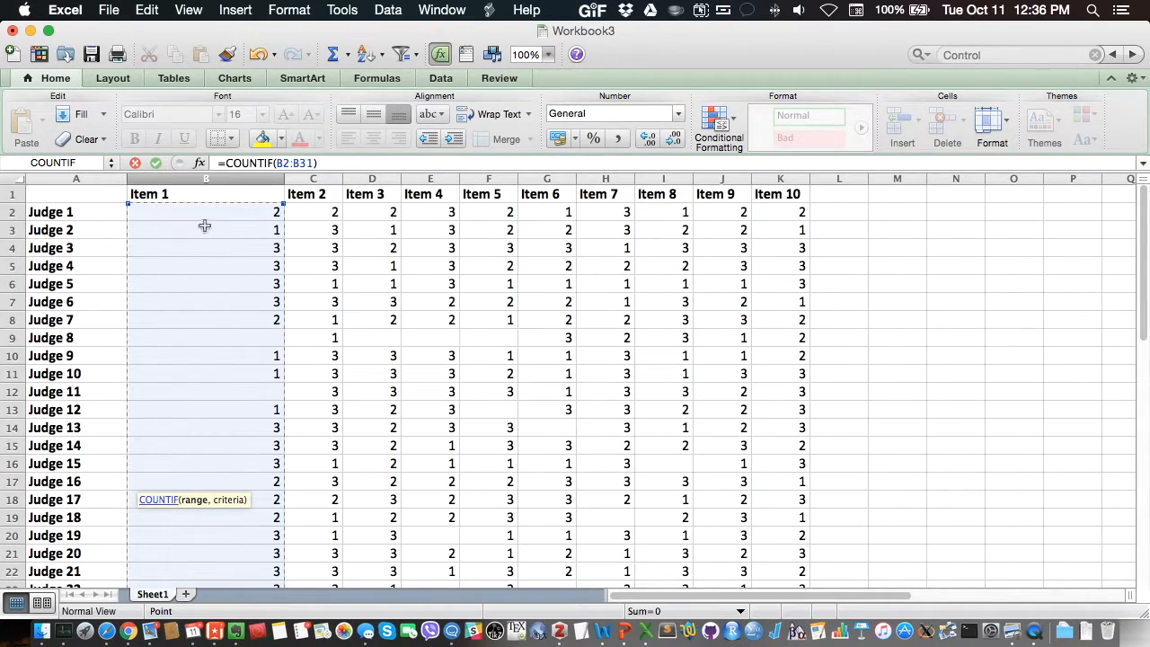
pyautogui.scroll(-8, 247, 242)
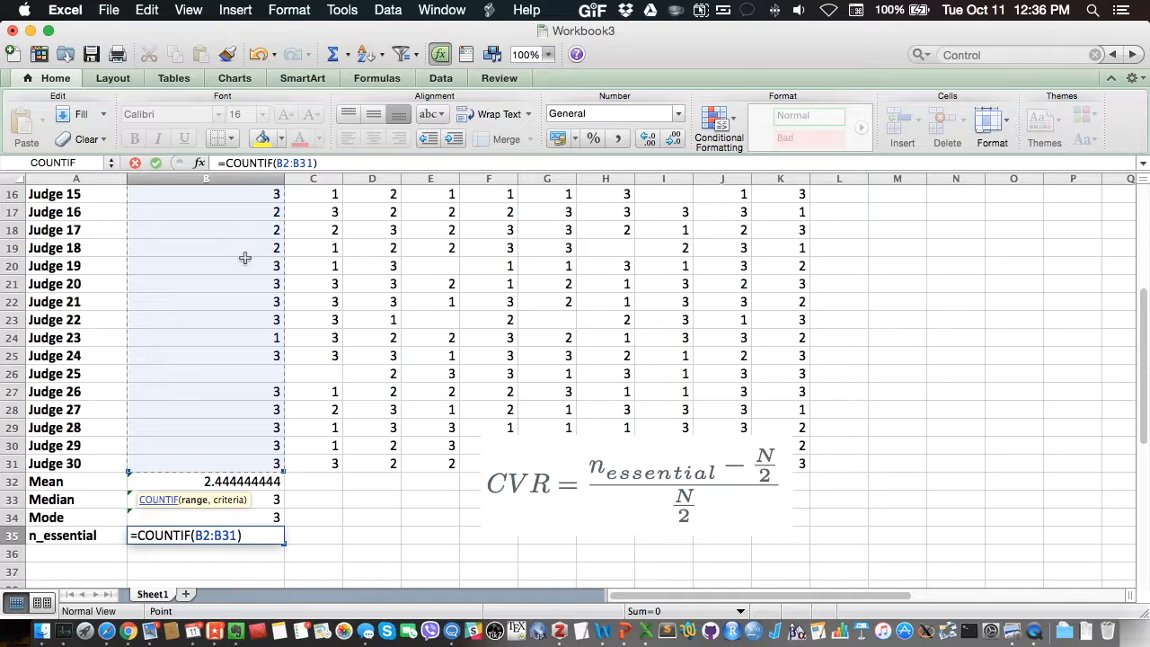
pyautogui.scroll(-1, 245, 258)
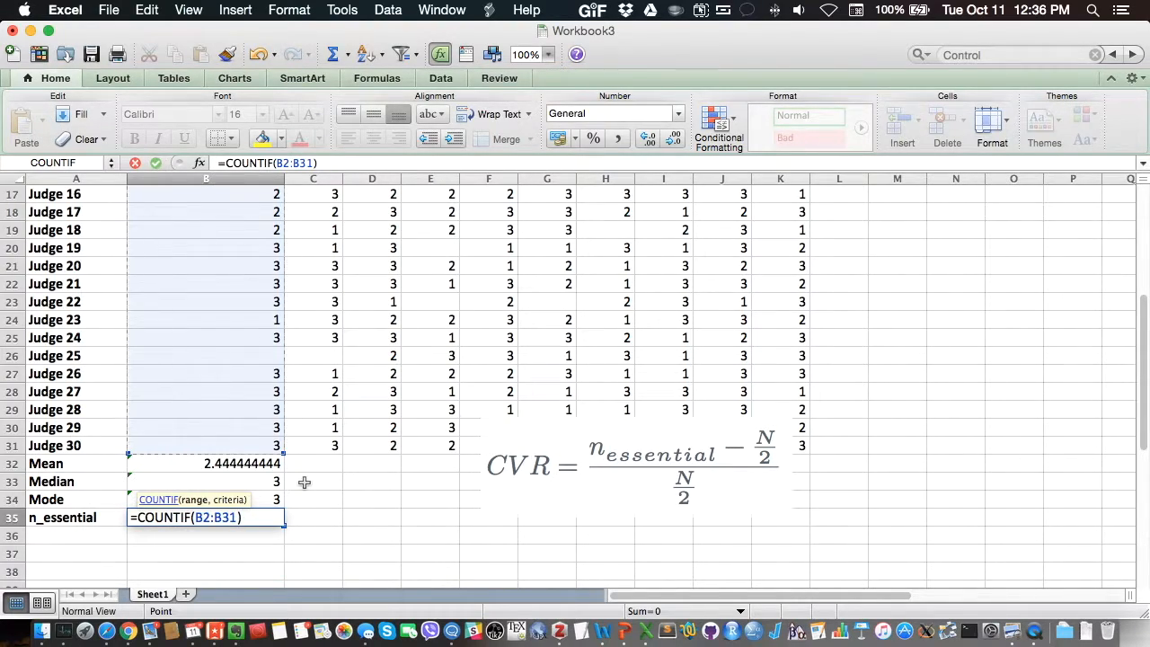
pyautogui.write(',')
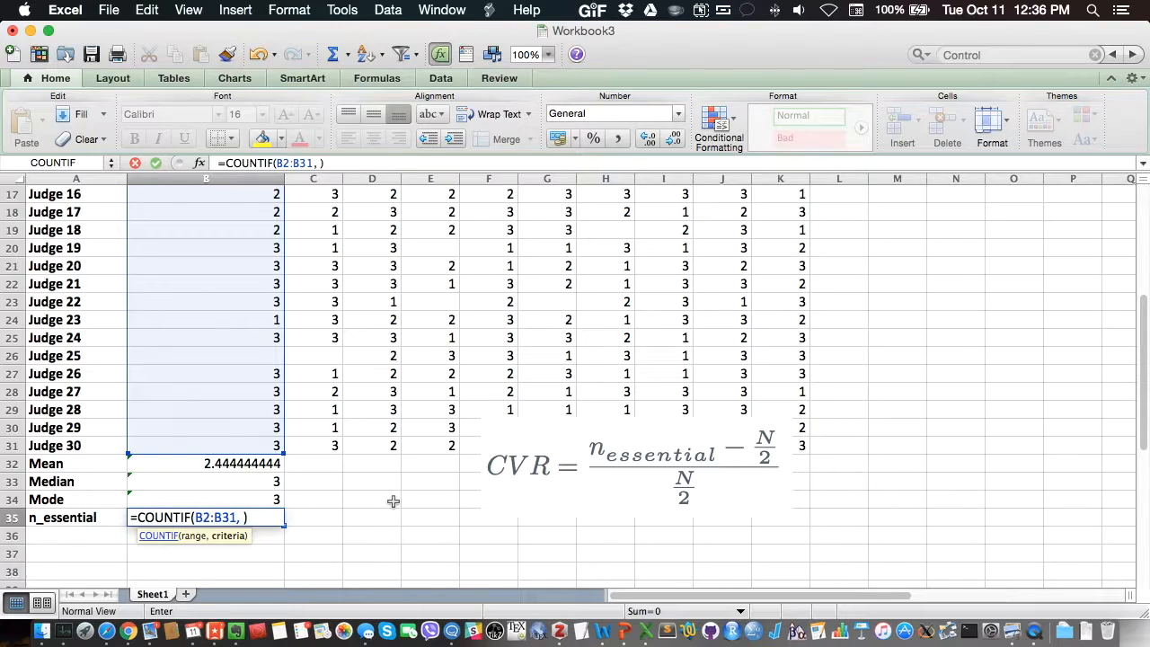
pyautogui.write('3')
pyautogui.press('Return')
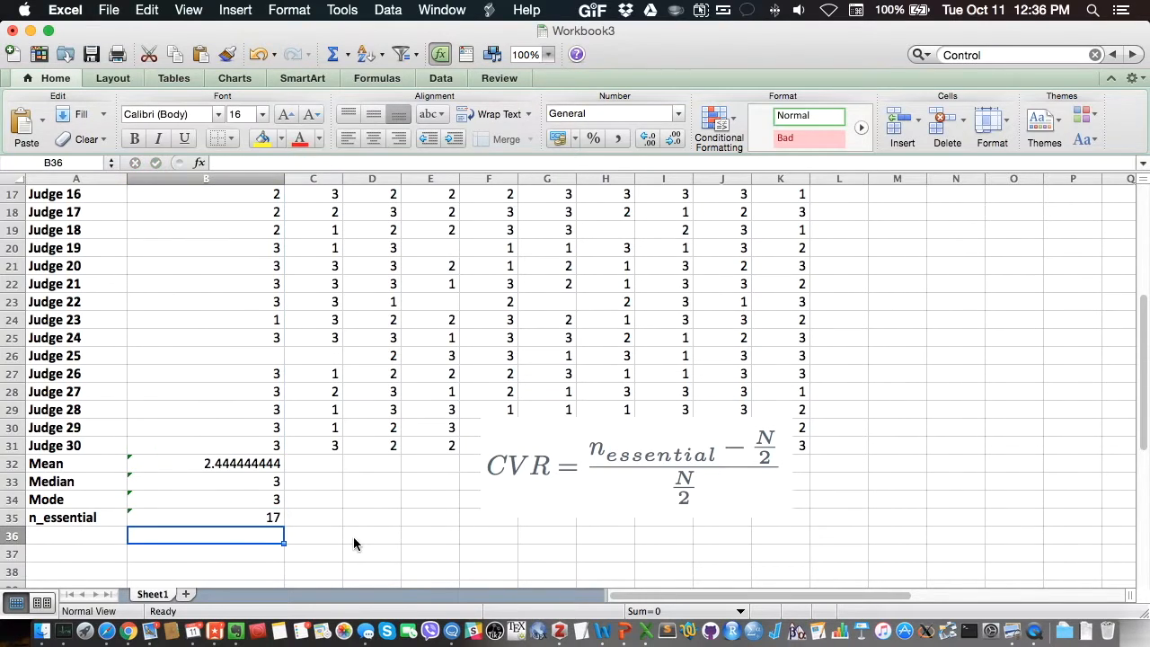
# Step: Review the COUNTIF formula in B35 and go through the Item 1 ratings cell by cell down column B to check the count of 3s
pyautogui.click(263, 516)
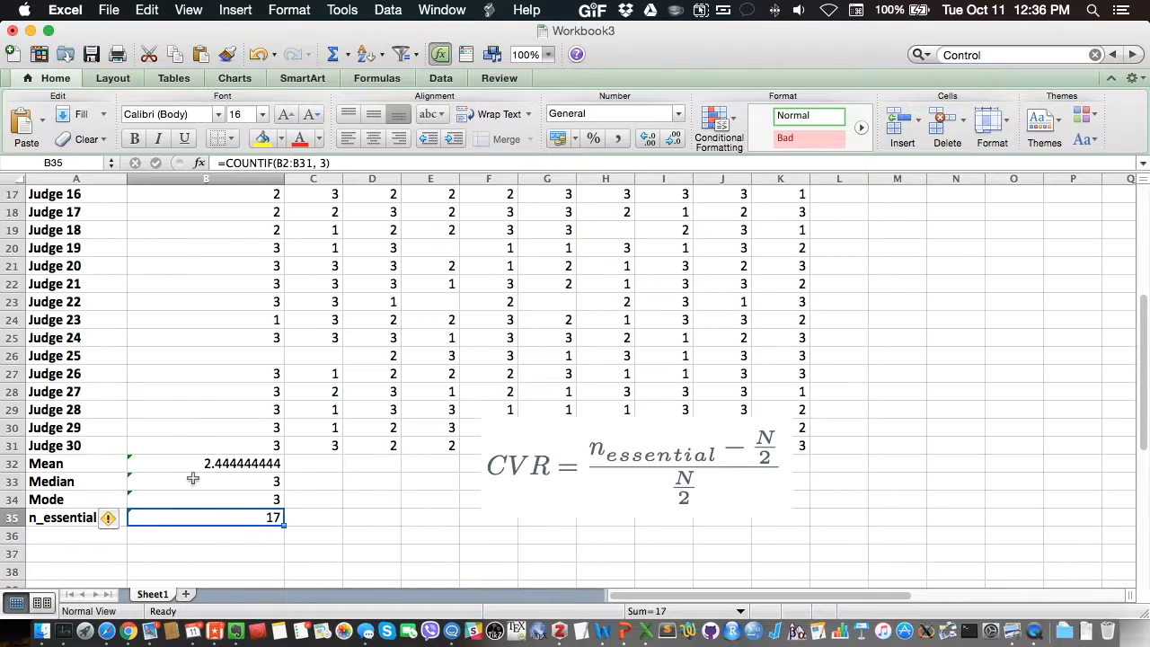
pyautogui.scroll(5, 234, 326)
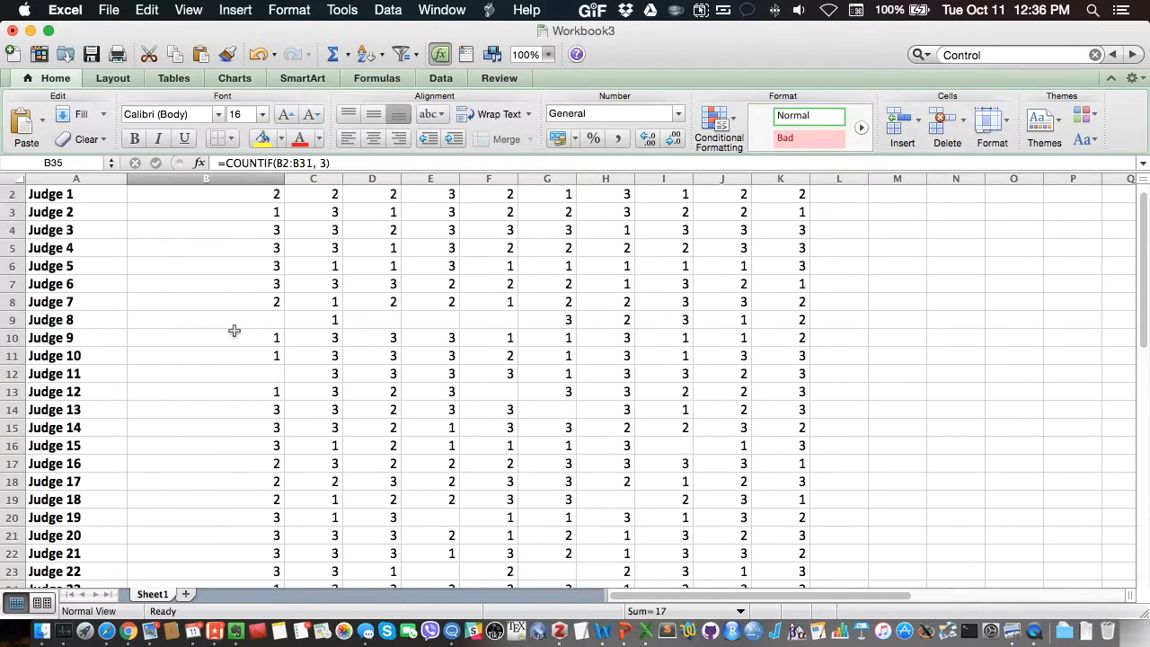
pyautogui.click(247, 246)
pyautogui.press('Down')
pyautogui.press('Down')
pyautogui.press('Down')
pyautogui.press('Down')
pyautogui.press('Down')
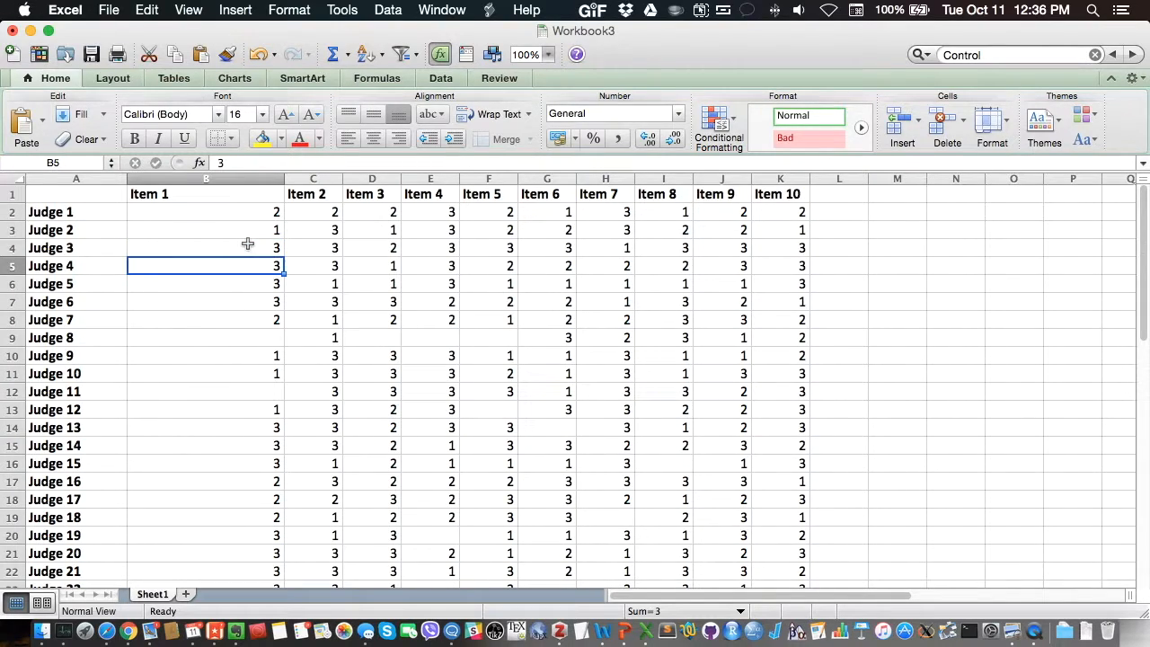
pyautogui.press('Down')
pyautogui.press('Down')
pyautogui.press('Down')
pyautogui.press('Down')
pyautogui.press('Down')
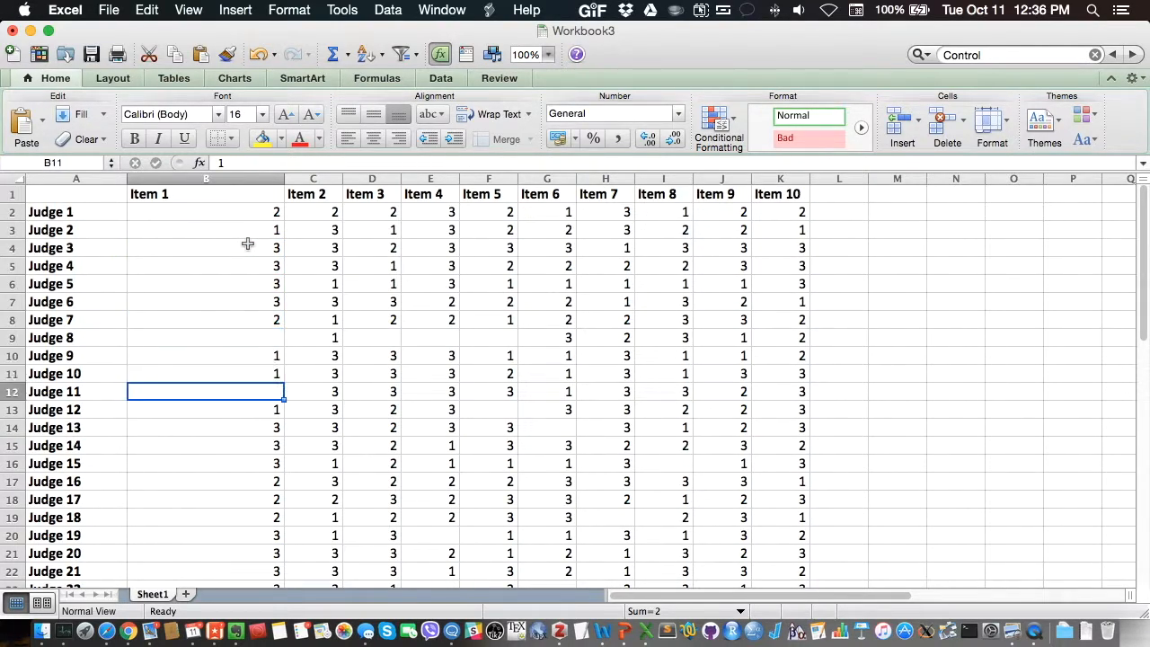
pyautogui.press('Down')
pyautogui.press('Down')
pyautogui.press('Down')
pyautogui.press('Down')
pyautogui.press('Down')
pyautogui.press('Down')
pyautogui.press('Down')
pyautogui.press('Down')
pyautogui.press('Down')
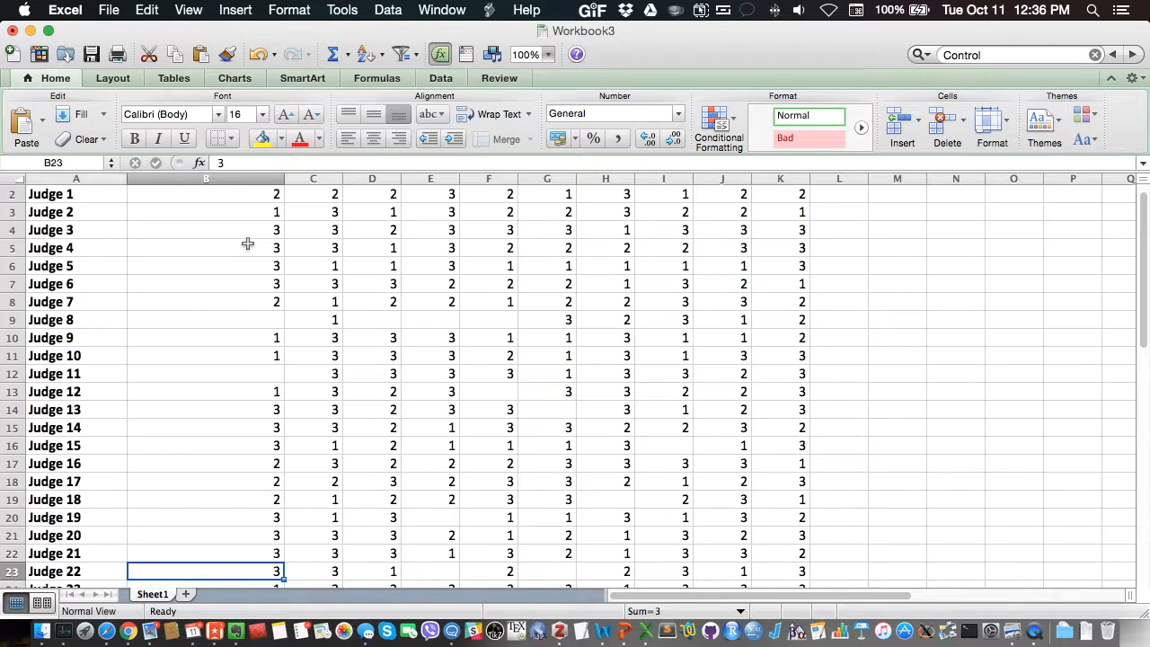
pyautogui.press('Down')
pyautogui.press('Down')
pyautogui.press('Down')
pyautogui.press('Down')
pyautogui.press('Down')
pyautogui.press('Up')
pyautogui.press('Up')
pyautogui.press('Up')
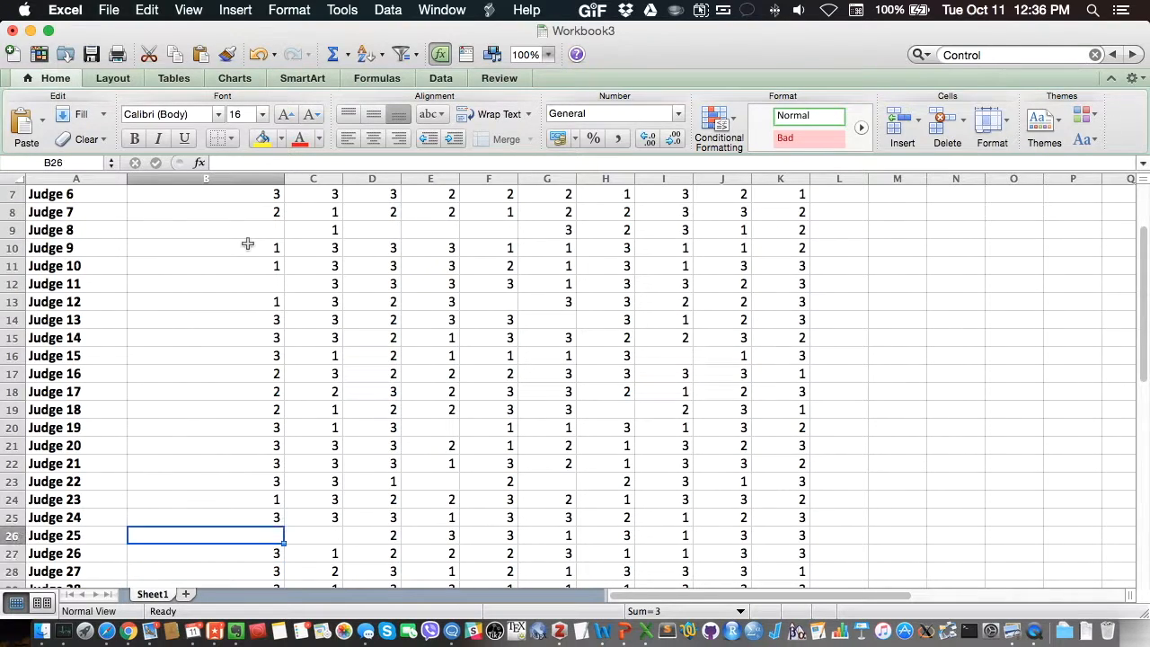
pyautogui.press('Down')
pyautogui.press('Down')
pyautogui.press('Down')
pyautogui.press('Down')
pyautogui.press('Down')
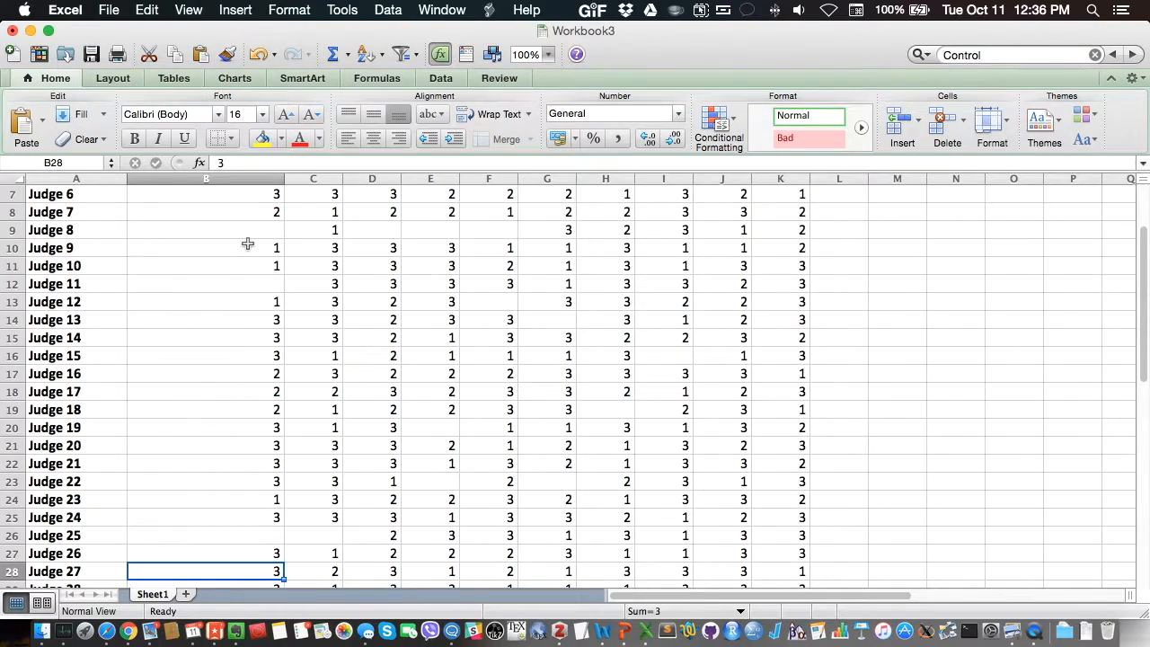
pyautogui.press('Up')
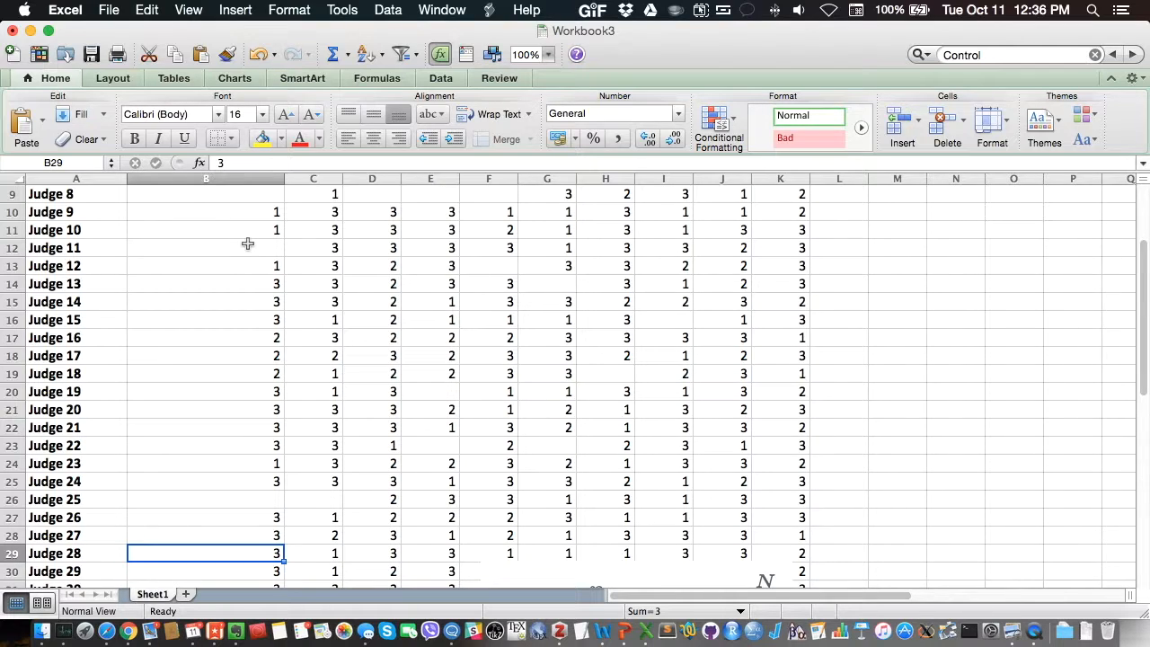
pyautogui.press('Down')
pyautogui.press('Down')
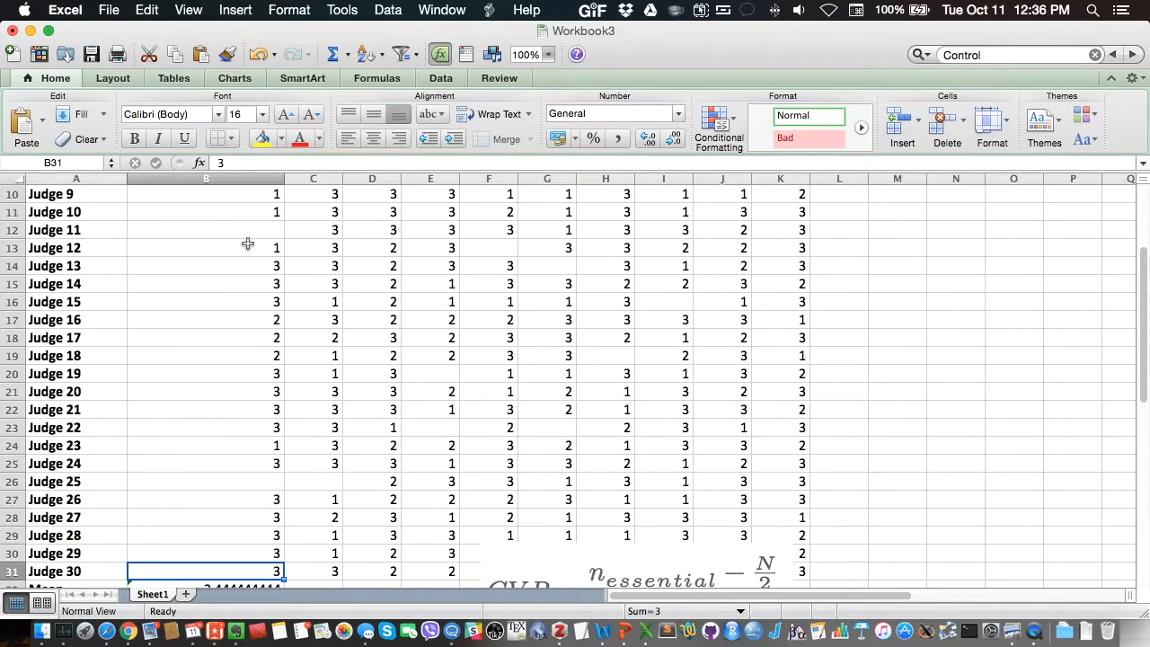
pyautogui.press('Down')
pyautogui.press('Down')
pyautogui.press('Down')
pyautogui.press('Down')
pyautogui.press('Down')
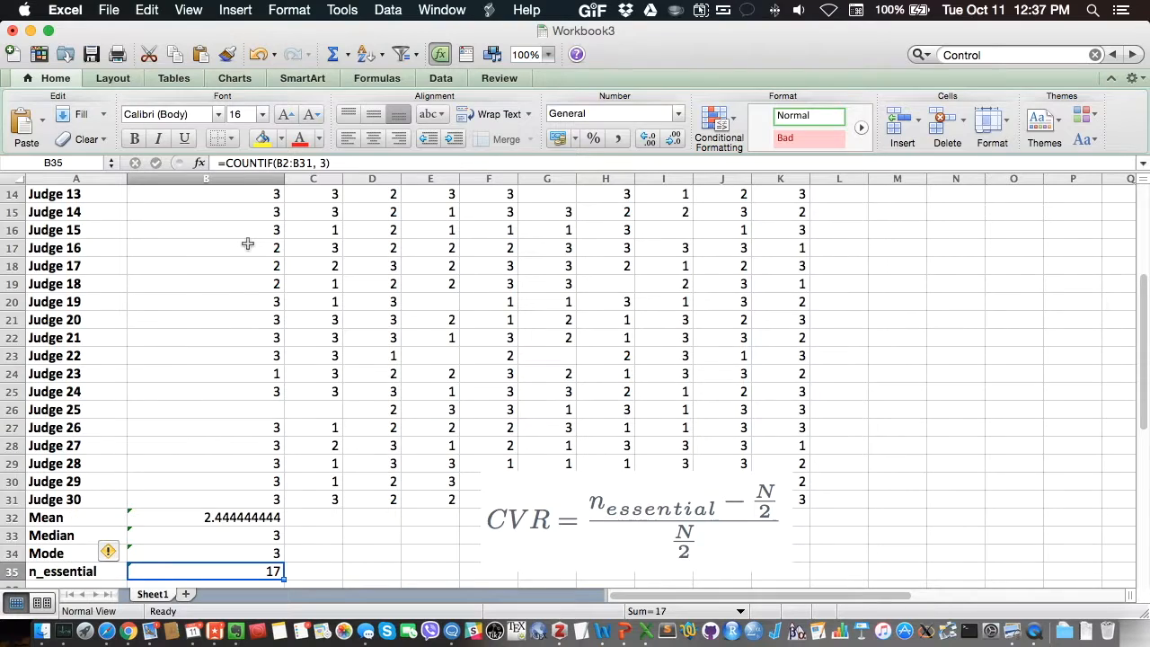
# Step: Add the row labels "n_useful" in cell A36 and "n_notuseful" in cell A37
pyautogui.press('Left')
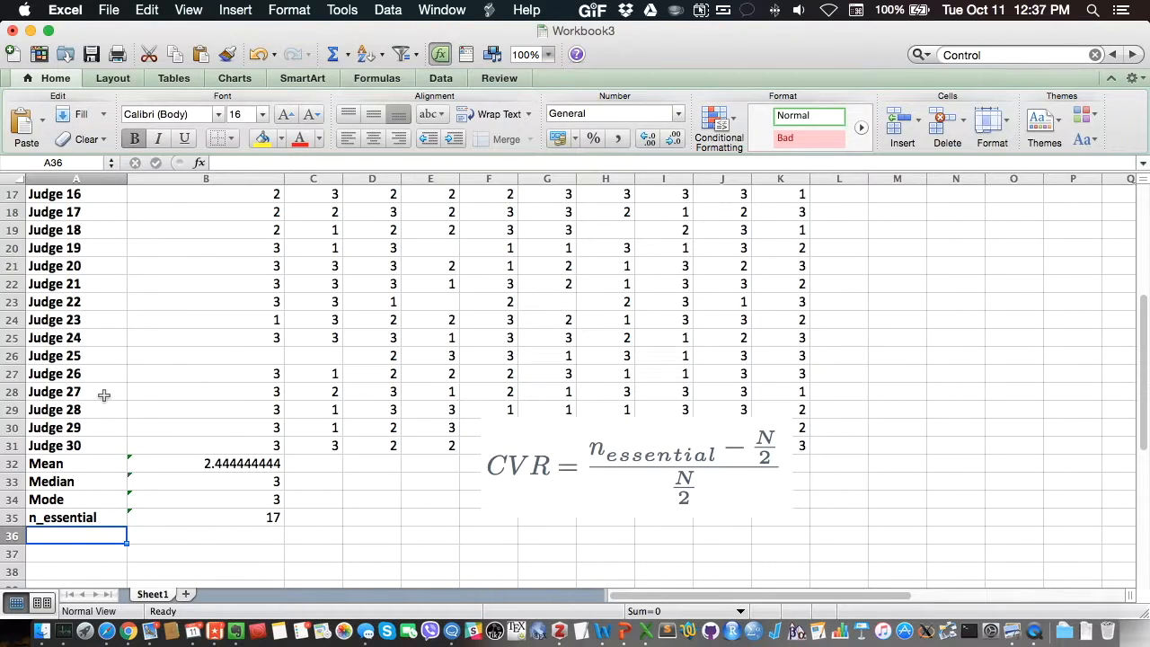
pyautogui.write('n_usefu')
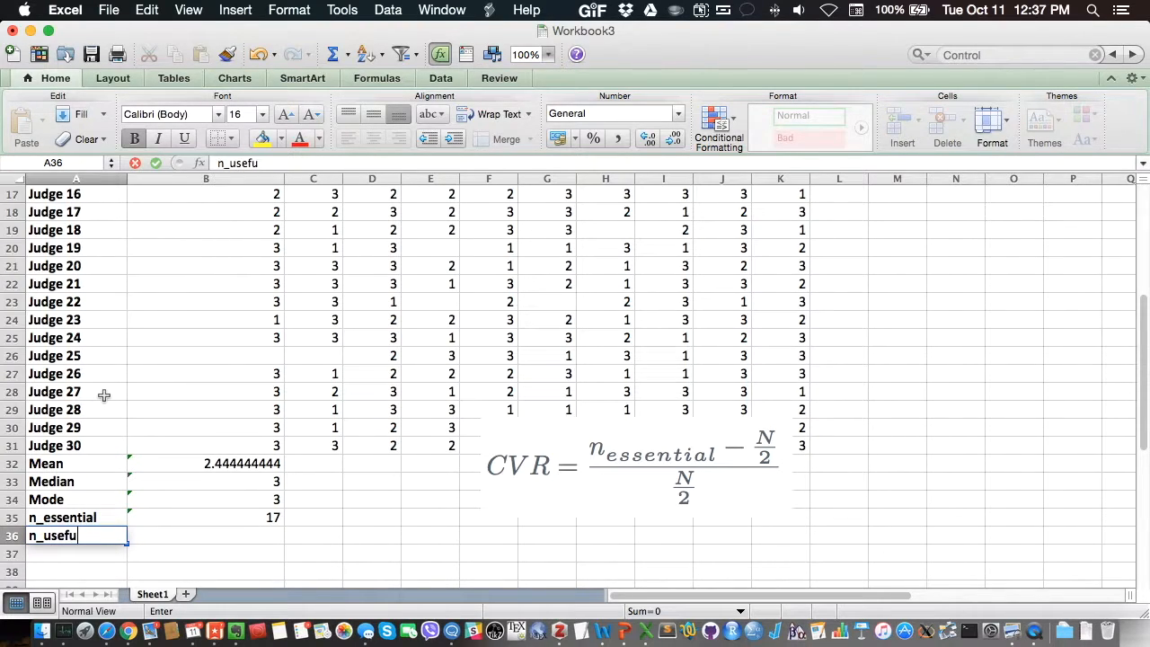
pyautogui.write('l')
pyautogui.press('Return')
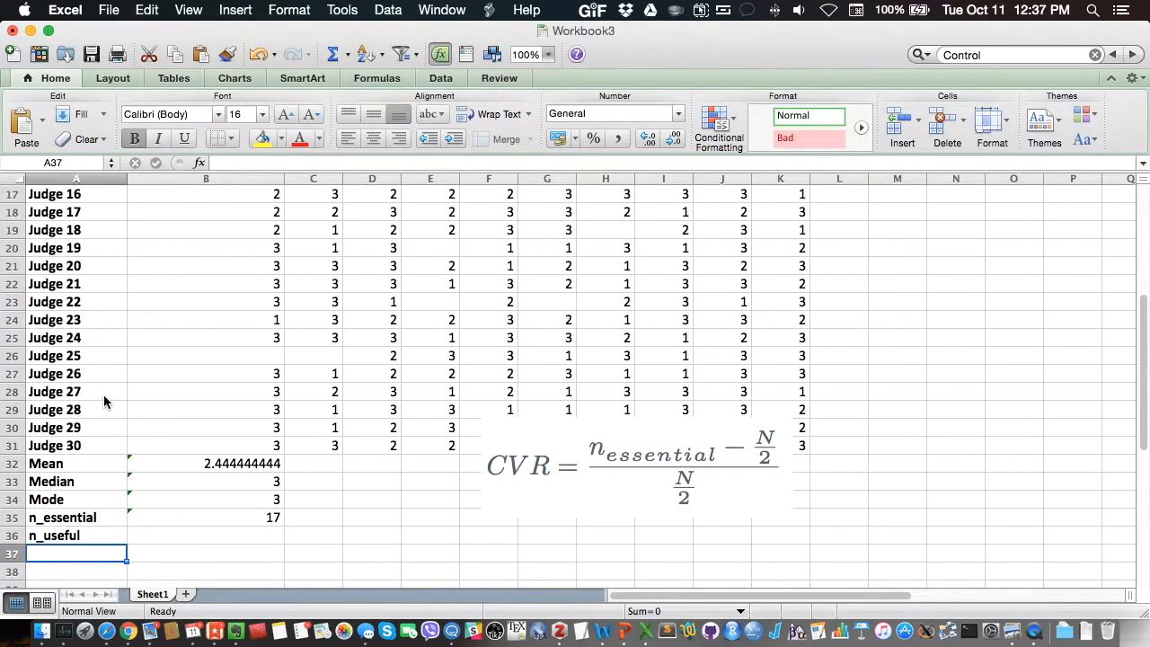
pyautogui.write('n_')
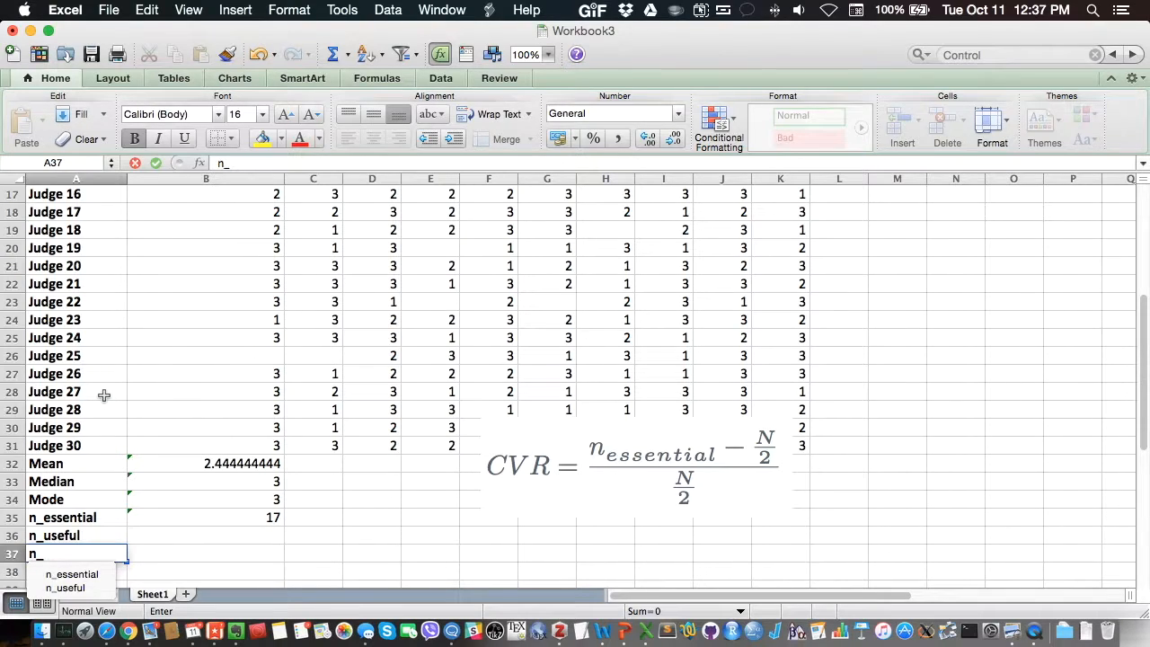
pyautogui.write('not')
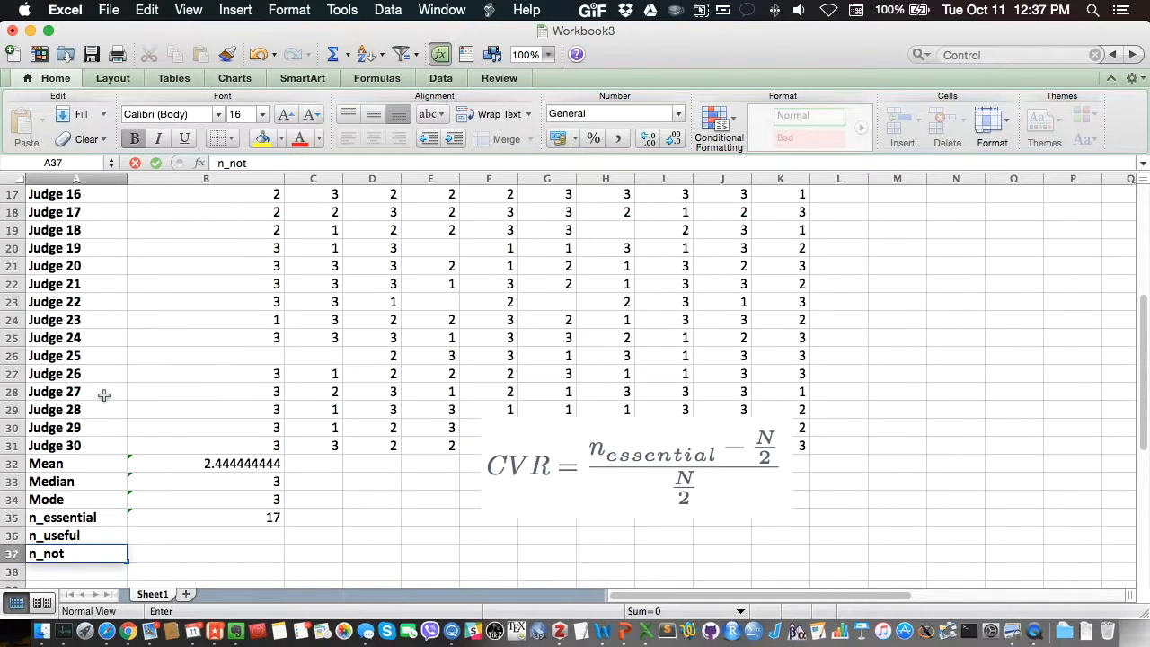
pyautogui.write('useful')
pyautogui.press('Return')
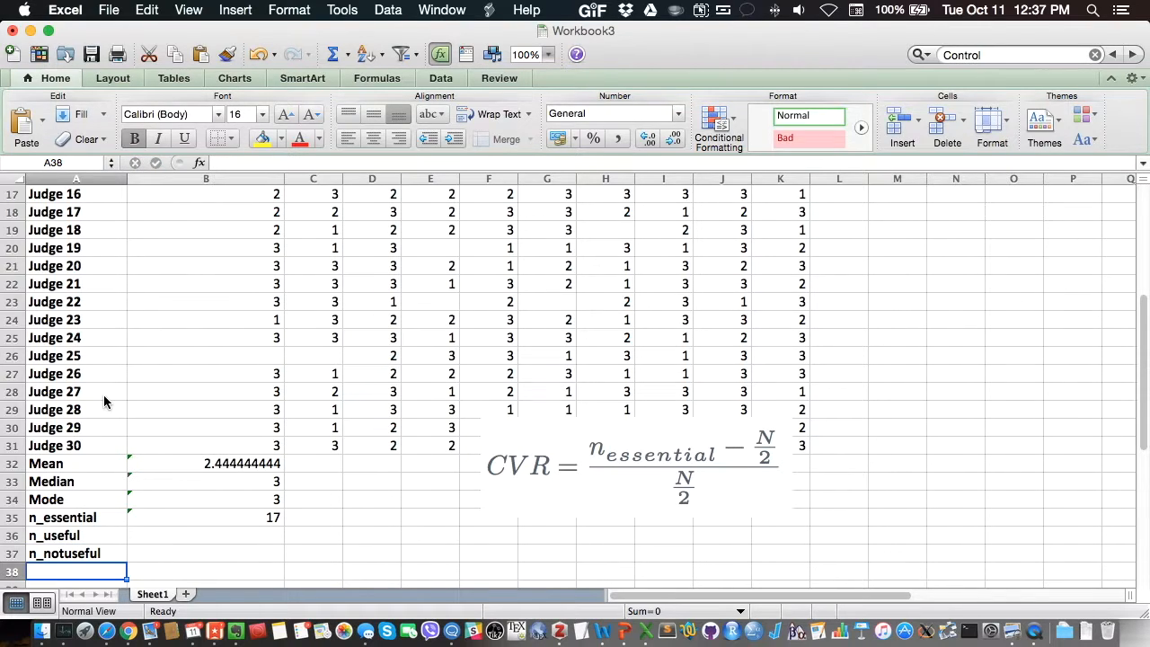
pyautogui.click(185, 535)
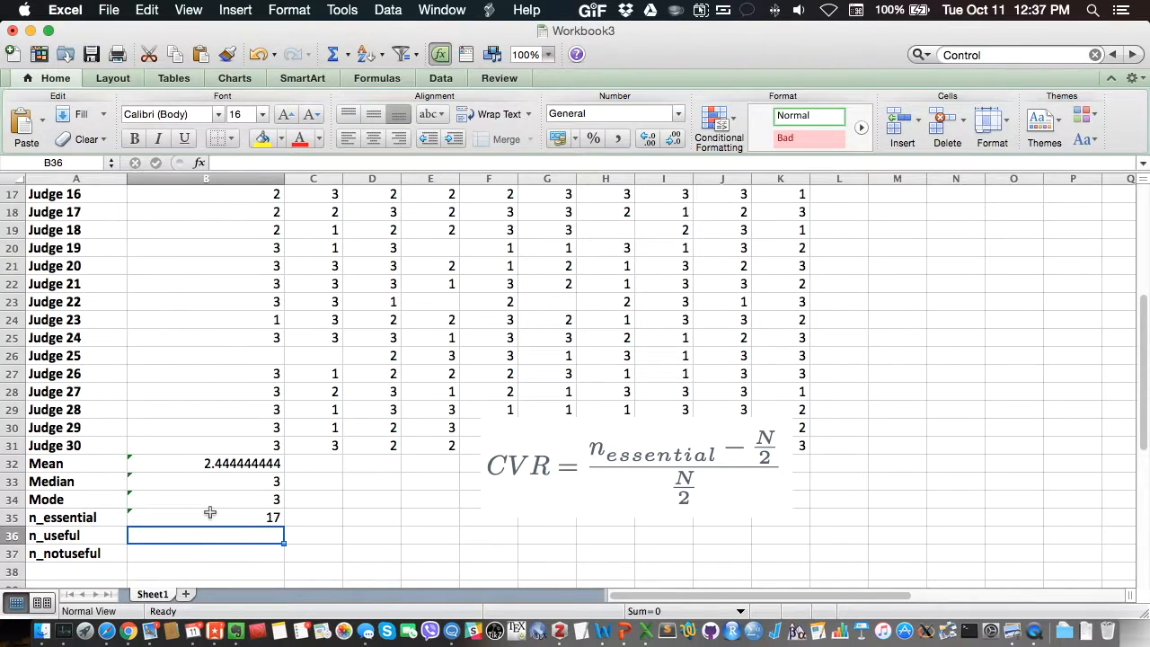
pyautogui.click(210, 513)
pyautogui.click(222, 535)
pyautogui.click(230, 554)
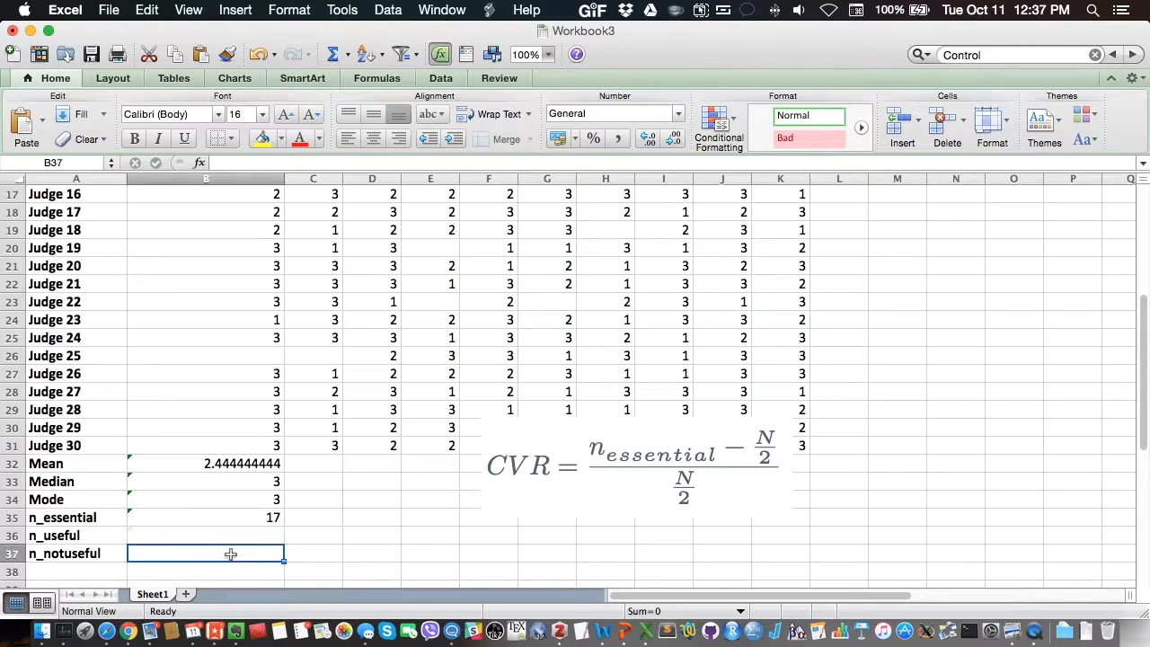
pyautogui.moveTo(221, 452); pyautogui.dragTo(240, 398)
pyautogui.moveTo(218, 338); pyautogui.dragTo(218, 372)
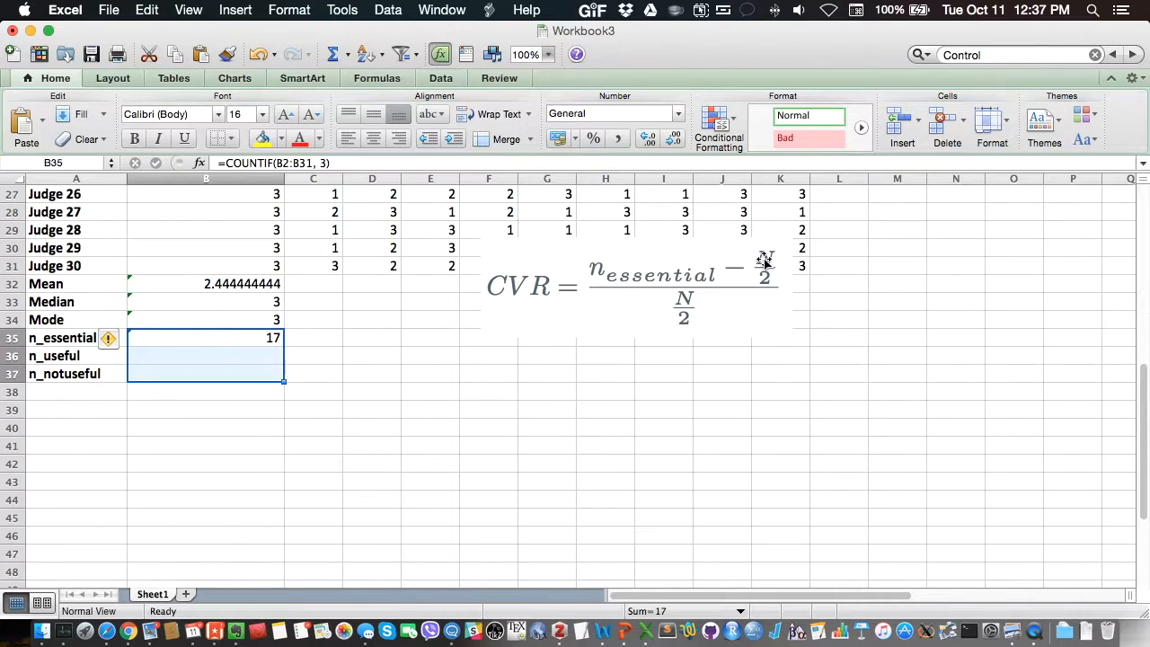
# Step: Enter a COUNTIF formula in B36 that counts the ratings equal to 2 in the Item 1 range B2:B31
pyautogui.click(171, 356)
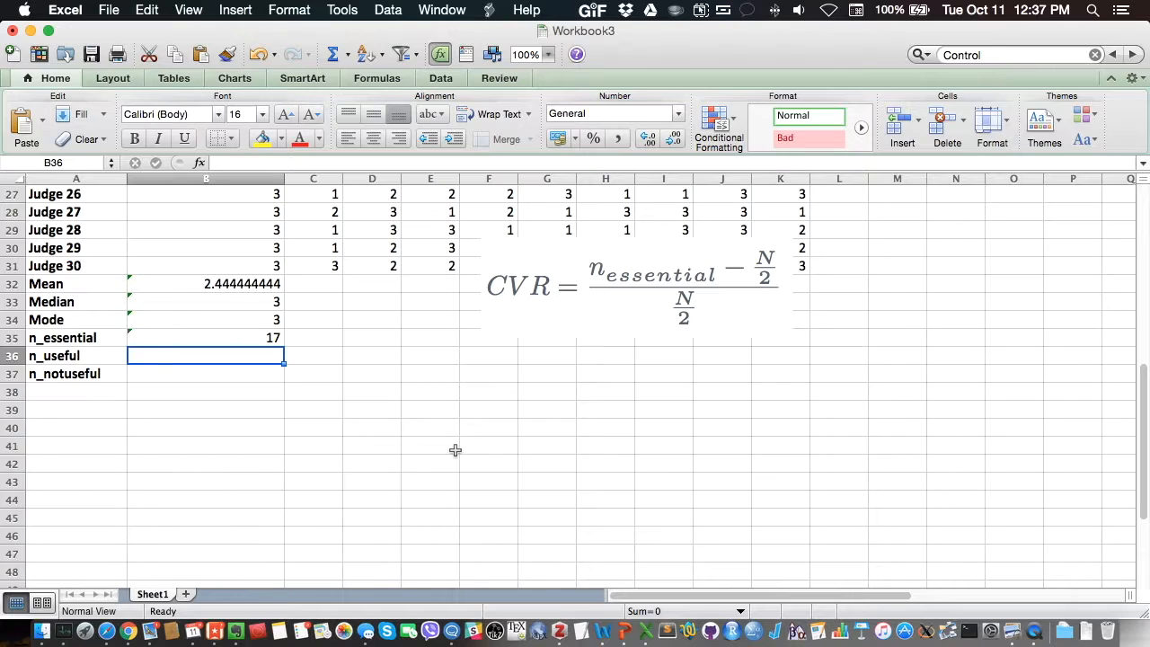
pyautogui.write('=count')
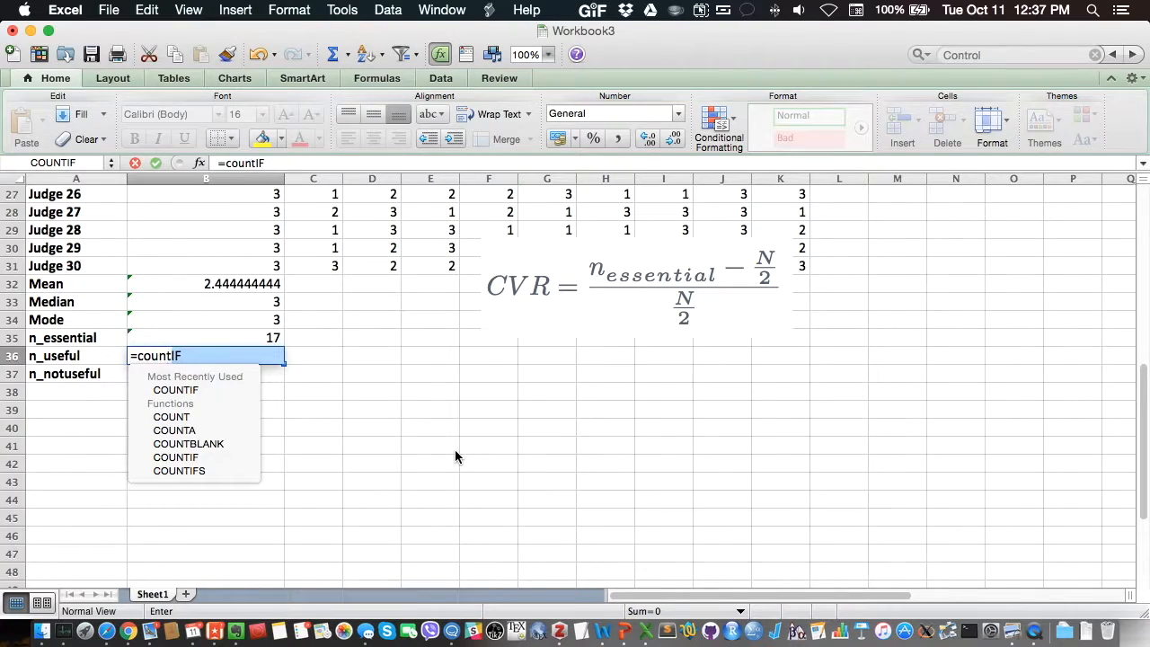
pyautogui.doubleClick(144, 392)
pyautogui.moveTo(206, 284); pyautogui.dragTo(205, 207)
pyautogui.write(',')
pyautogui.scroll(-10, 205, 207)
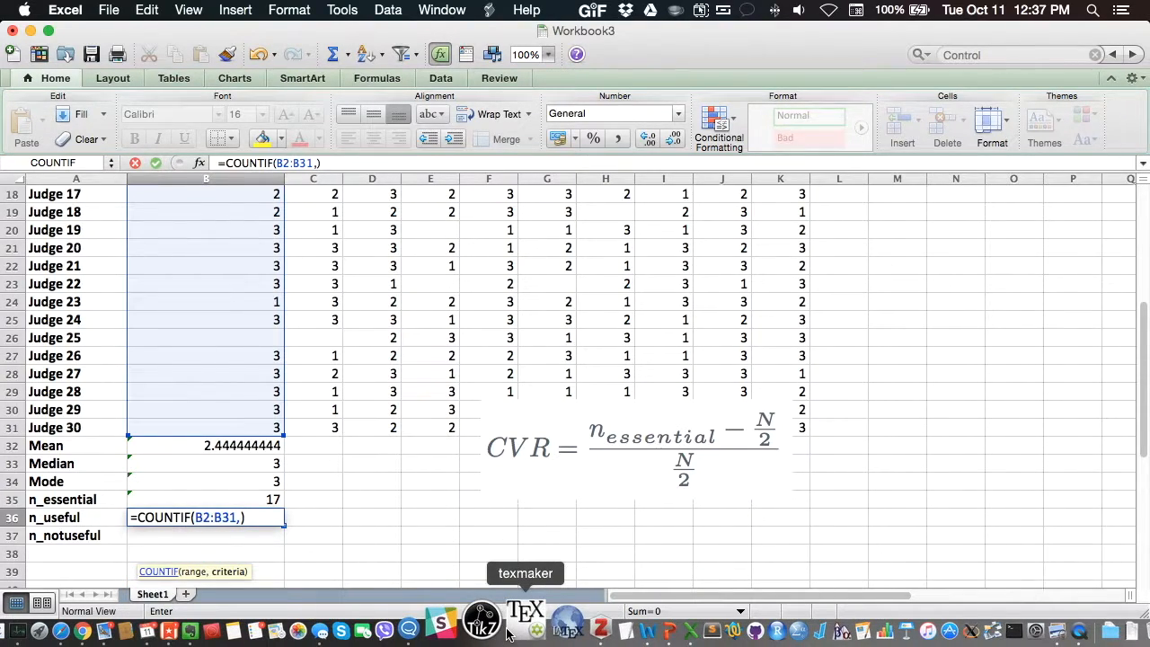
pyautogui.write('2')
pyautogui.press('Return')
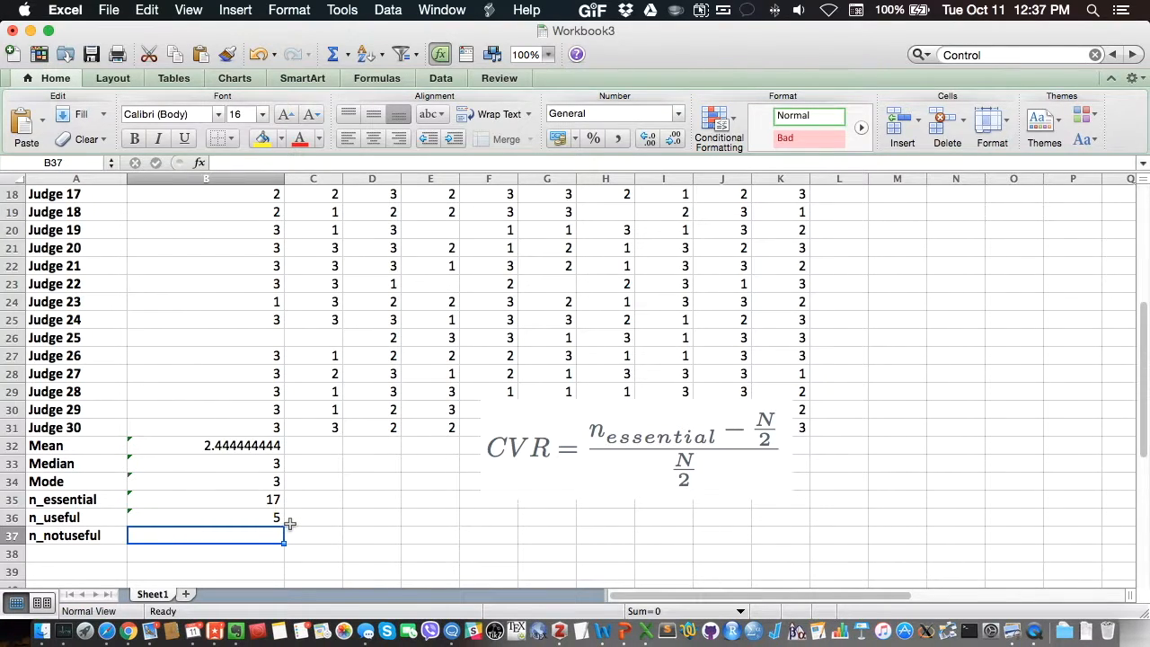
# Step: Enter a COUNTIF formula in B37 that counts the not-useful ratings in the Item 1 range B2:B31
pyautogui.write('=coutn')
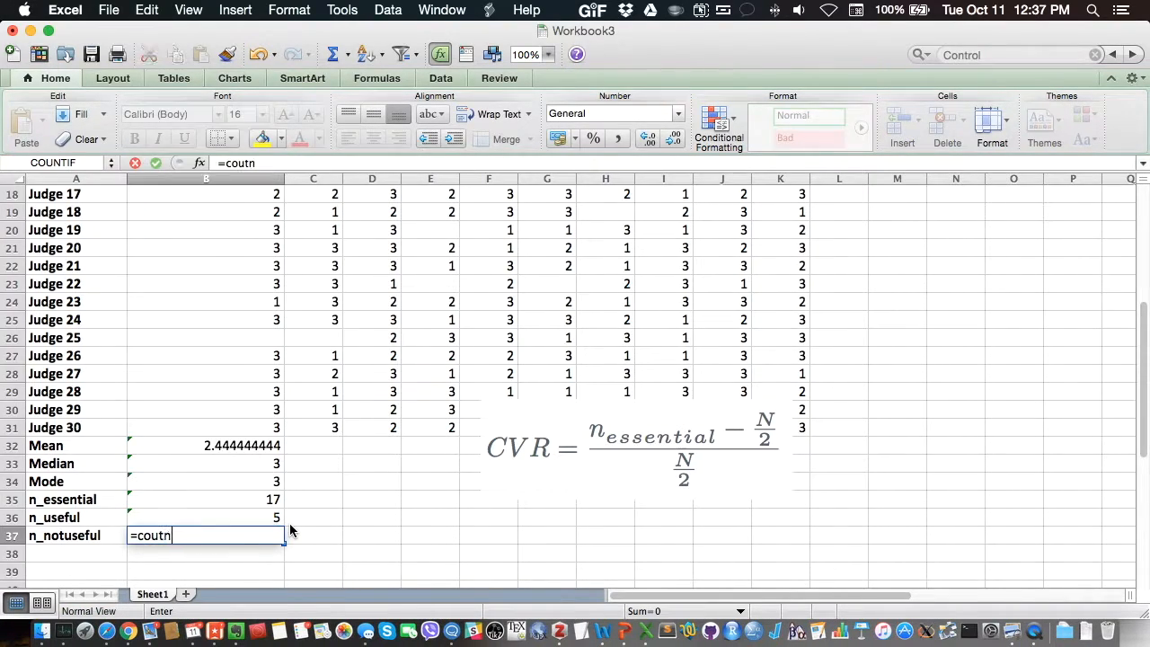
pyautogui.press('BackSpace')
pyautogui.press('BackSpace')
pyautogui.write('nt')
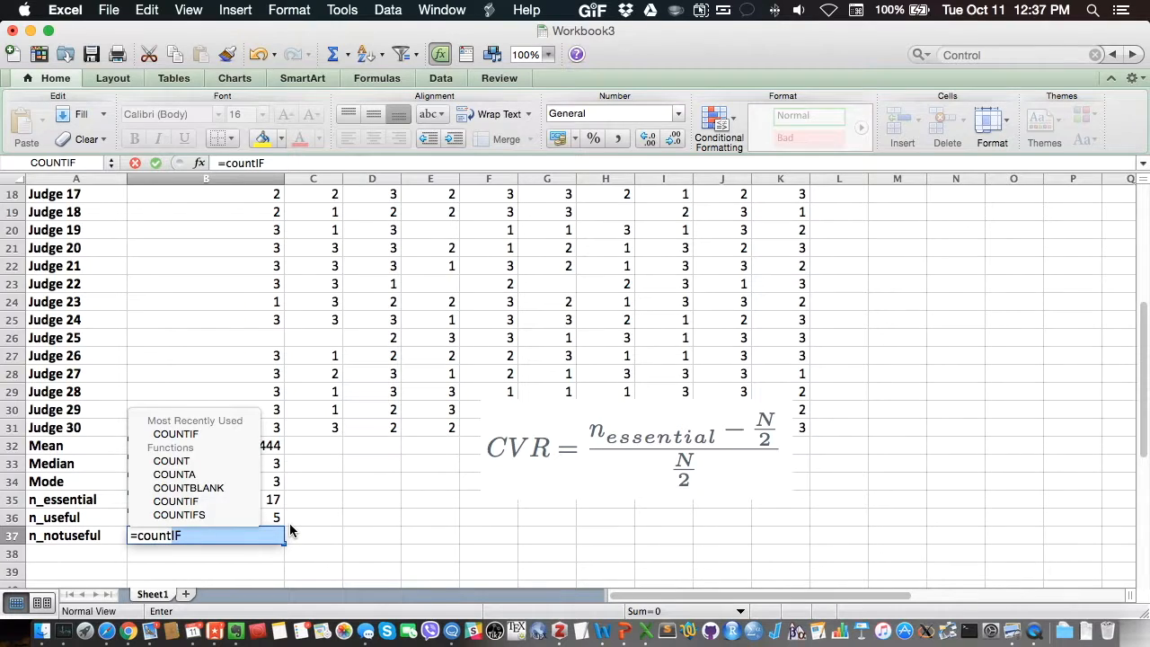
pyautogui.doubleClick(199, 435)
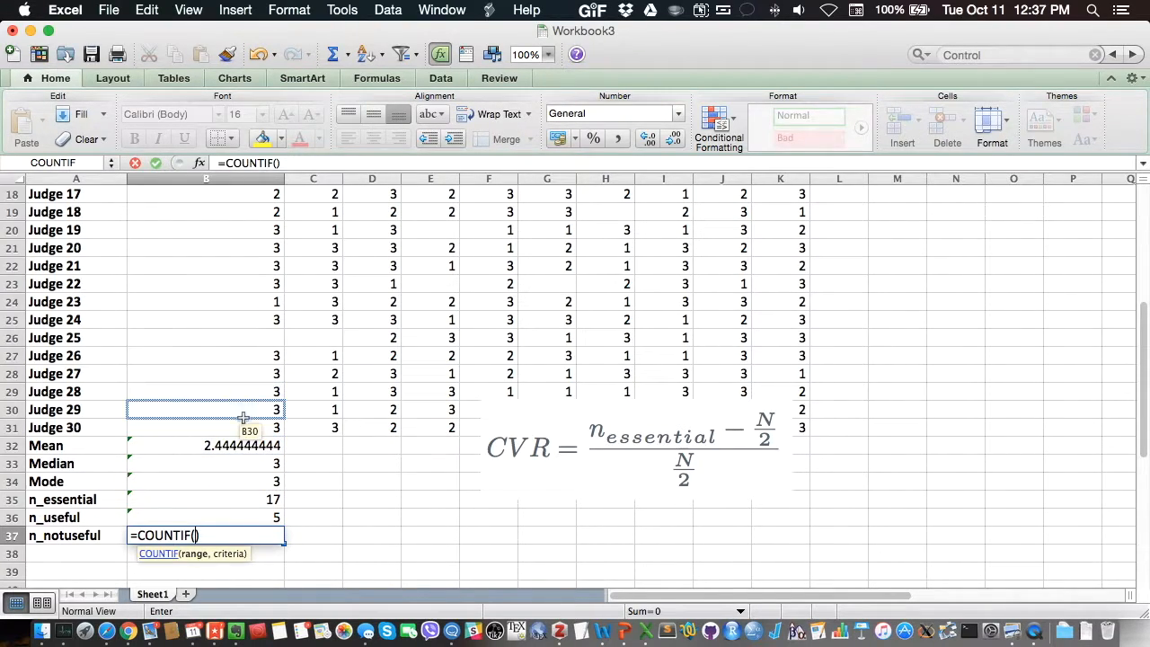
pyautogui.click(242, 429)
pyautogui.moveTo(243, 430); pyautogui.dragTo(214, 212)
pyautogui.write(',1')
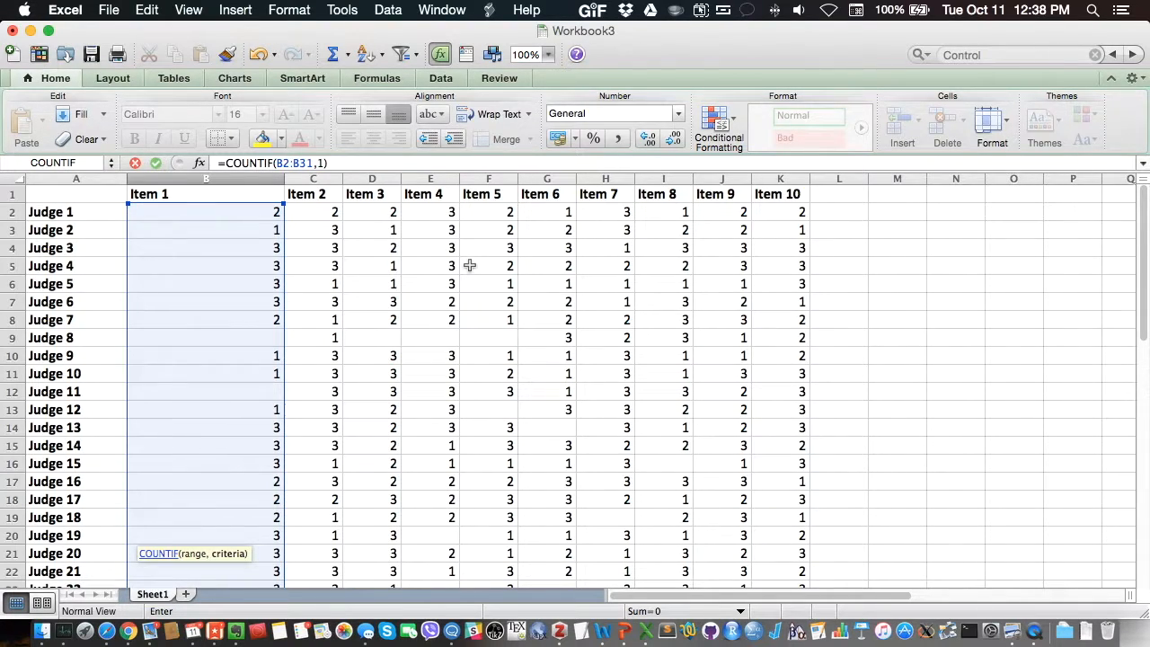
pyautogui.press('Return')
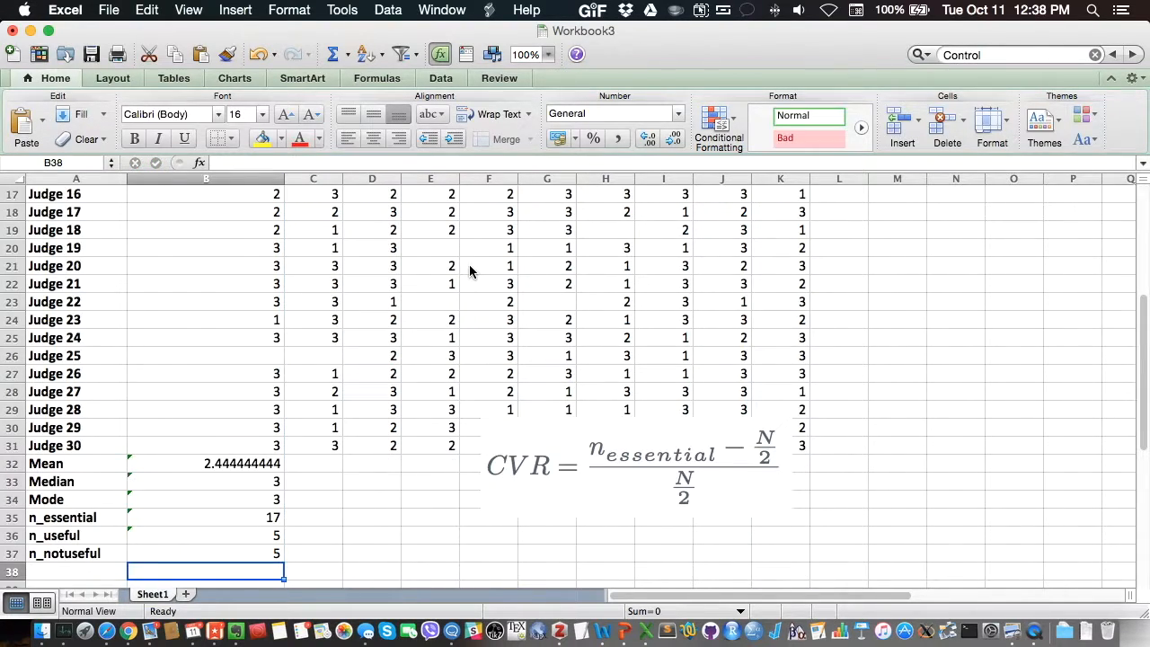
# Step: Add the row label "N" in cell A38 below n_notuseful
pyautogui.scroll(-3, 367, 339)
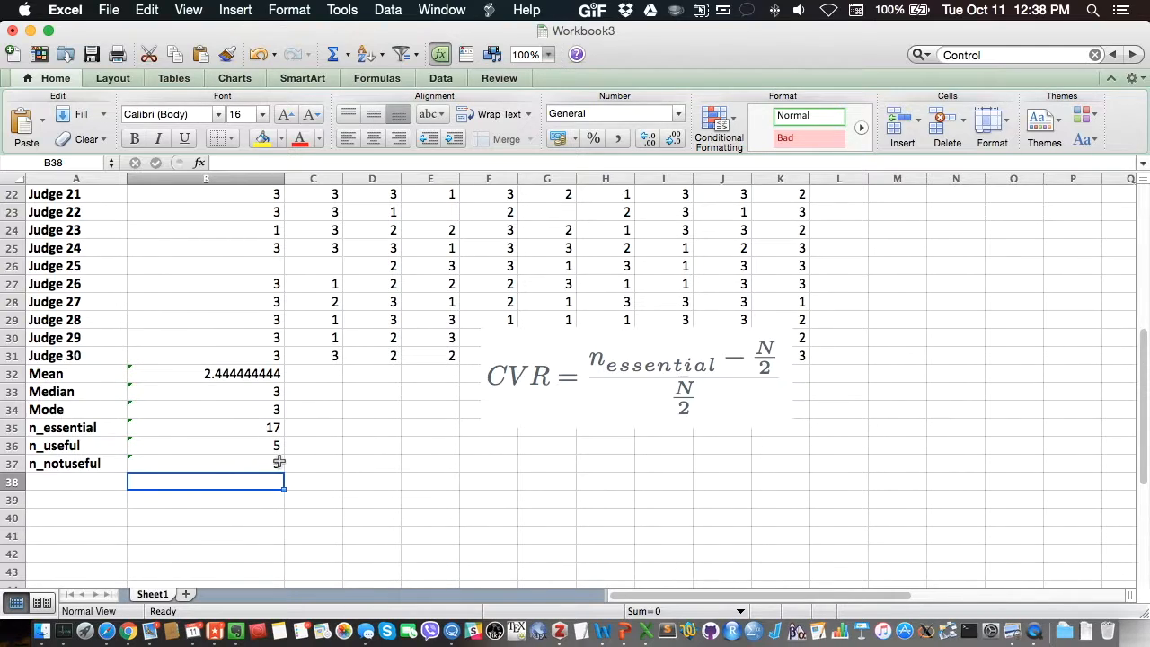
pyautogui.click(91, 484)
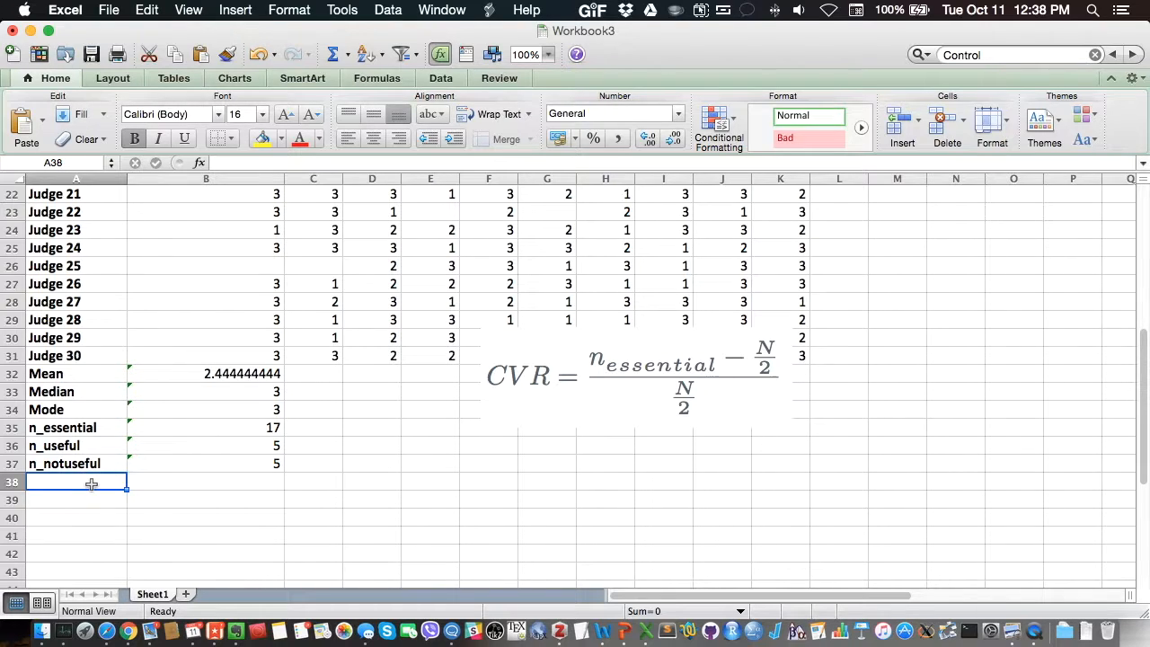
pyautogui.write('N')
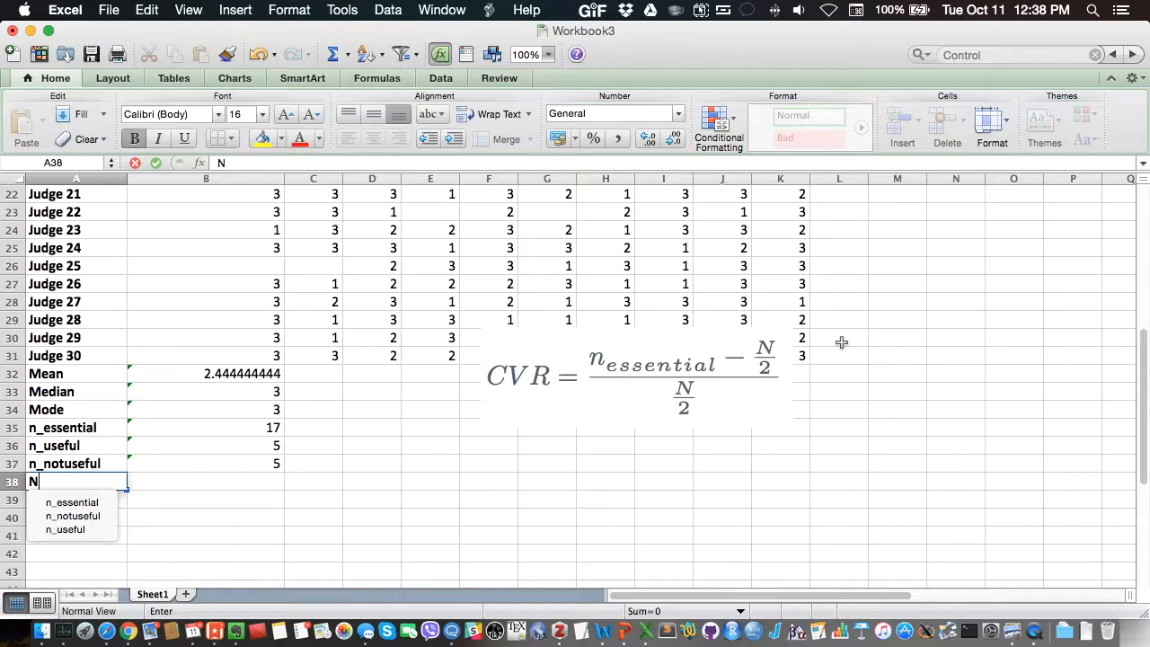
pyautogui.press('Return')
# Step: Enter the formula =B35+B36+B37 in B38 to total the three rating counts for Item 1
pyautogui.press('Up')
pyautogui.press('Right')
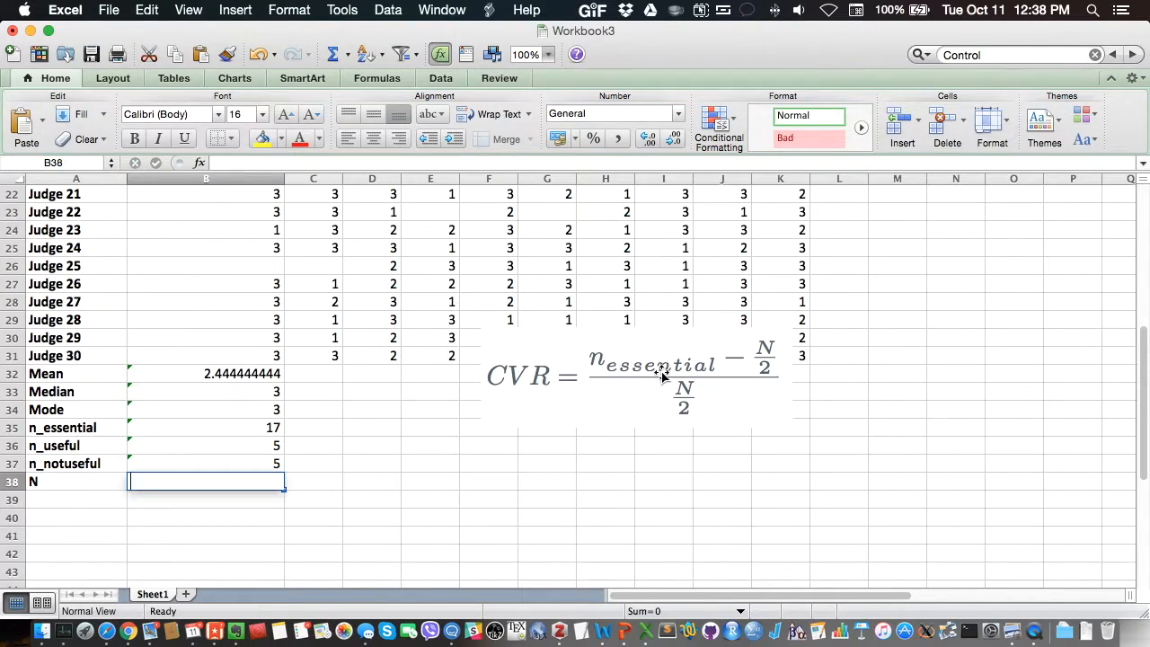
pyautogui.write('=')
pyautogui.click(272, 428)
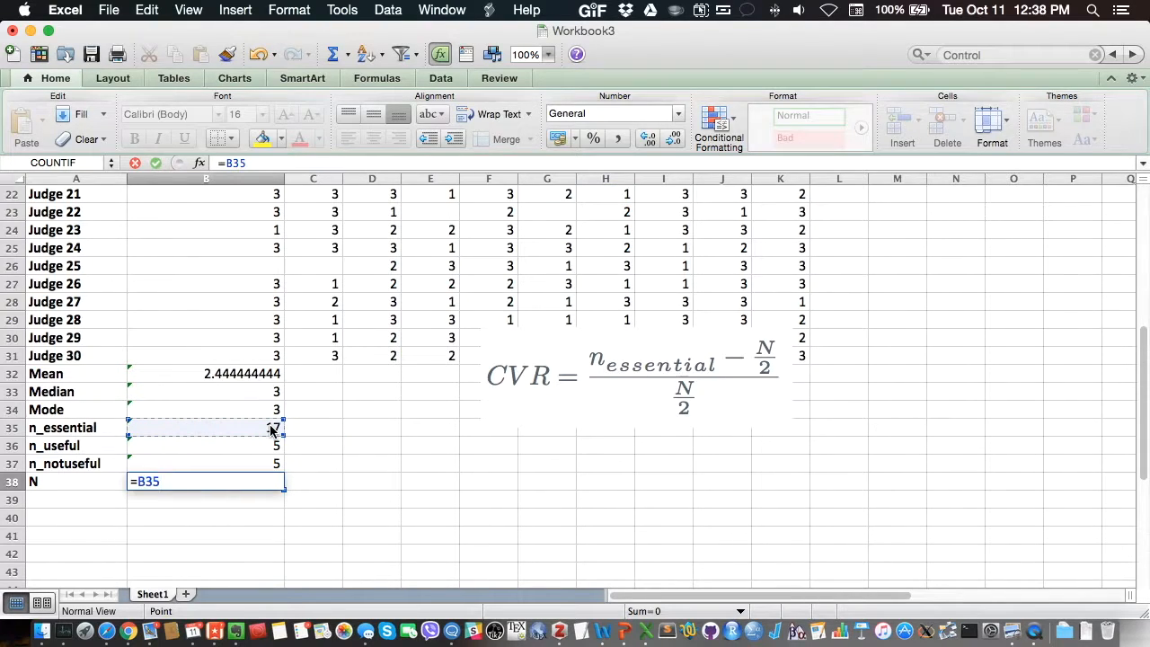
pyautogui.write('+')
pyautogui.click(262, 446)
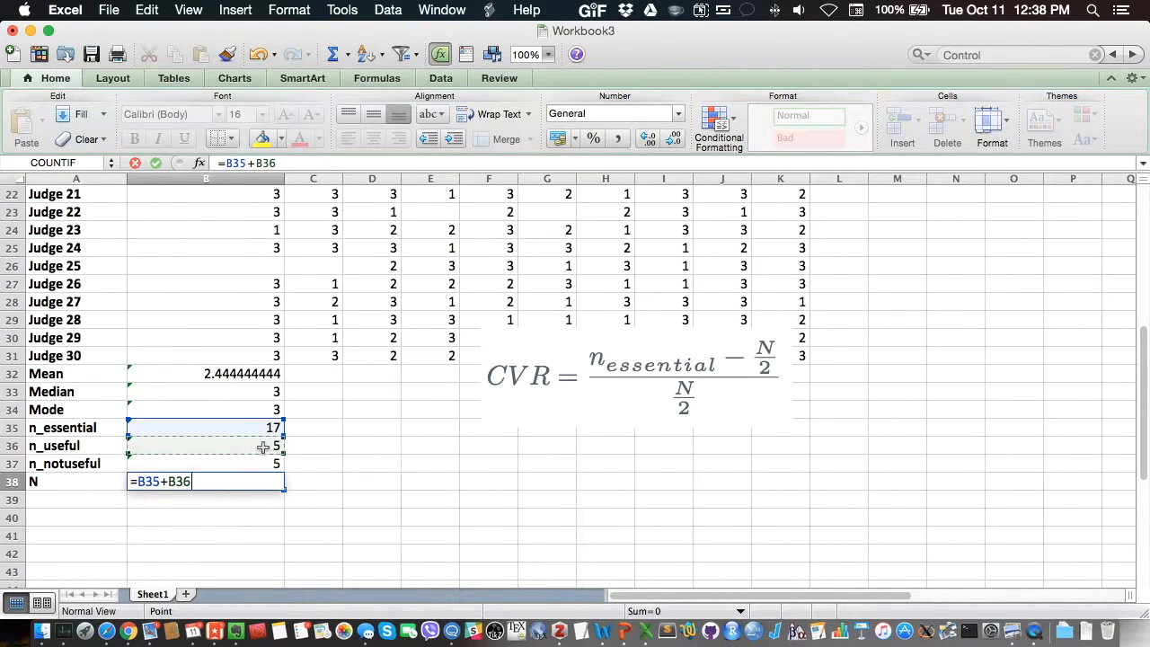
pyautogui.write('+')
pyautogui.click(254, 463)
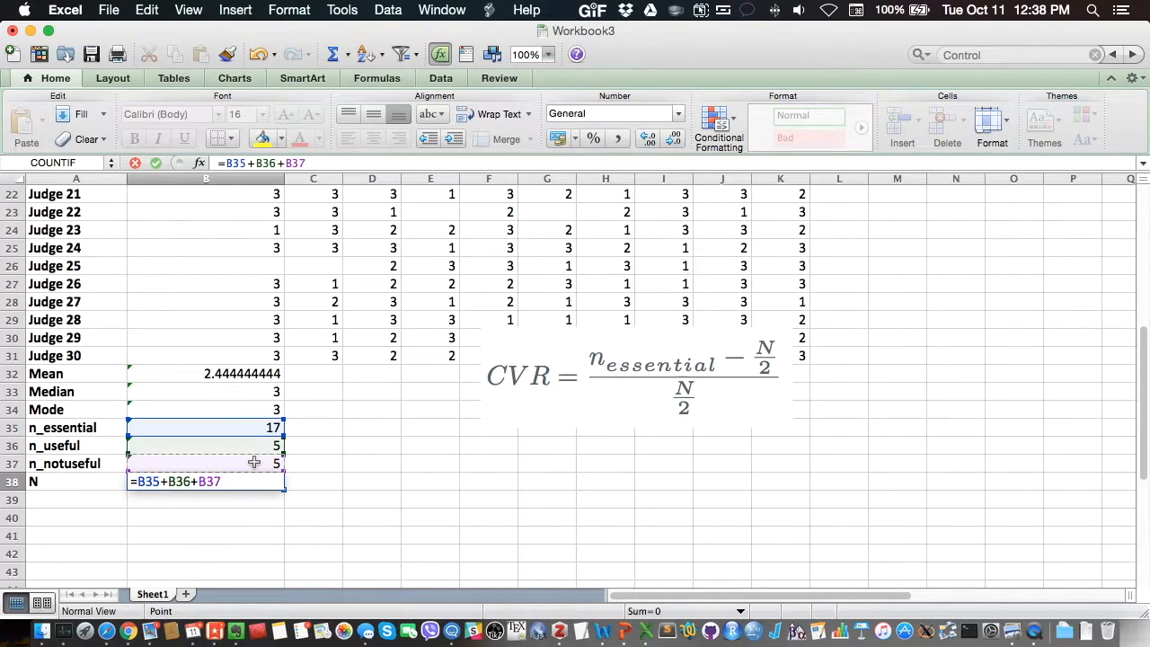
pyautogui.press('Return')
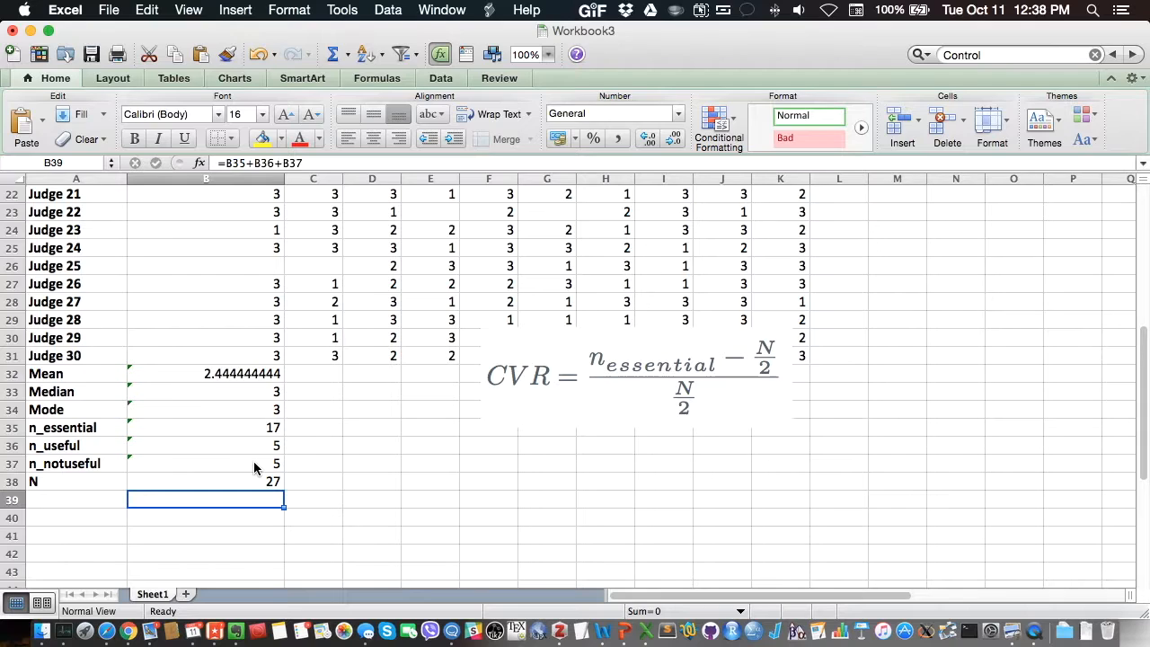
# Step: Review the N formula in B38 and check the blank Item 1 ratings in B26, B12 and B9
pyautogui.click(246, 480)
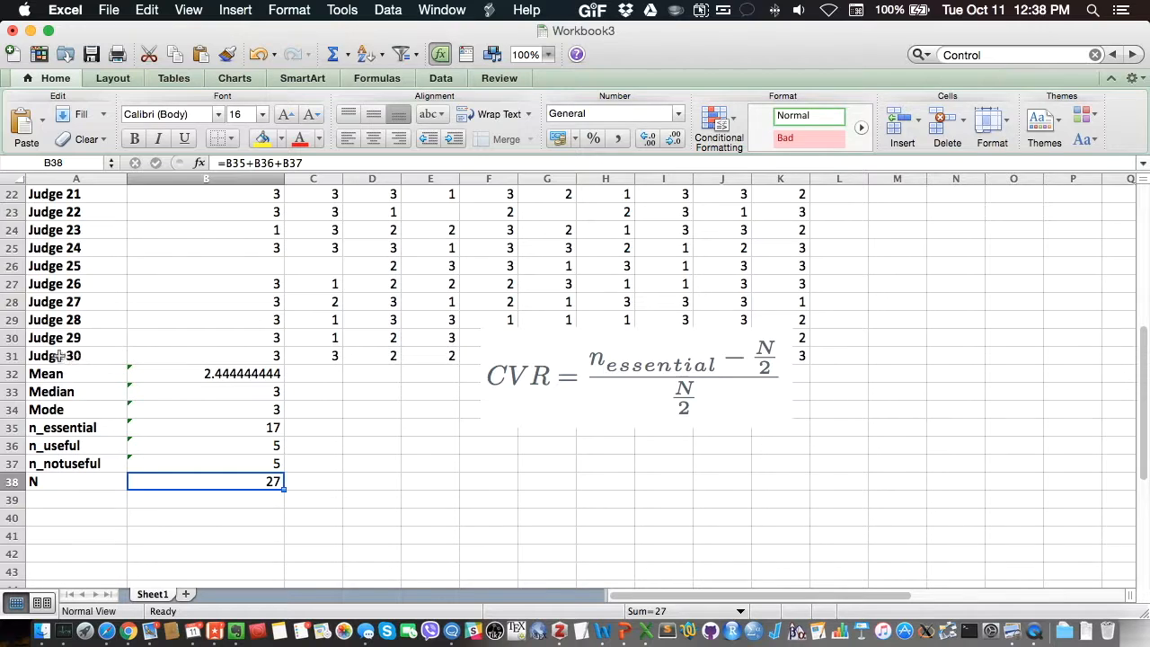
pyautogui.click(220, 266)
pyautogui.scroll(6, 220, 264)
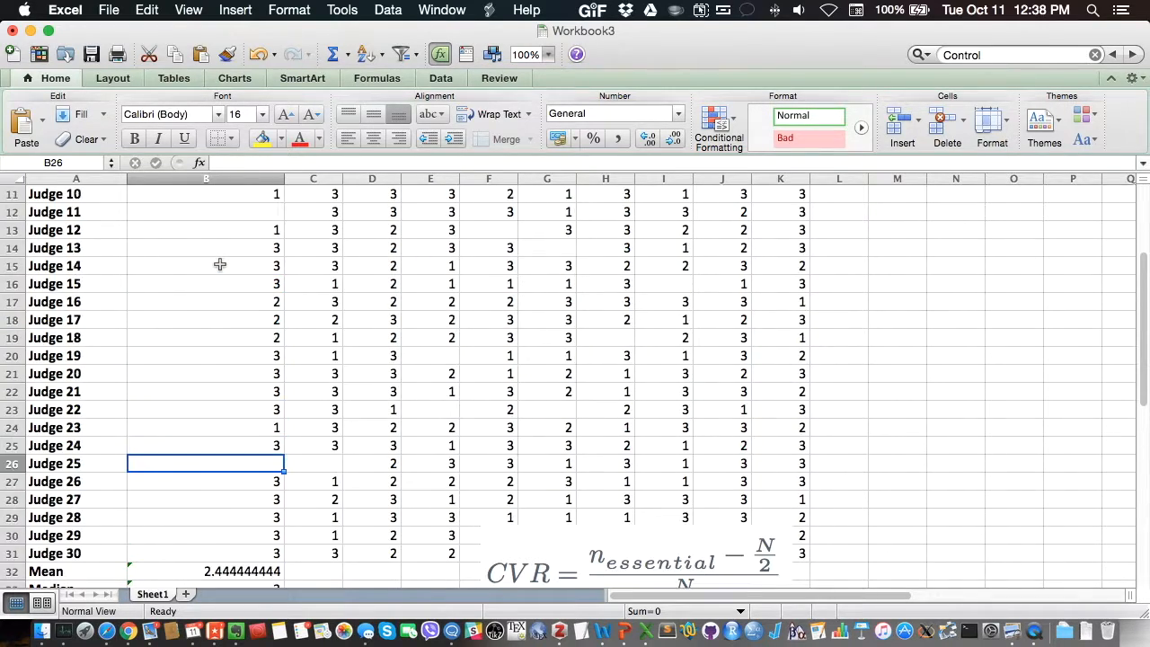
pyautogui.click(241, 214)
pyautogui.scroll(5, 241, 225)
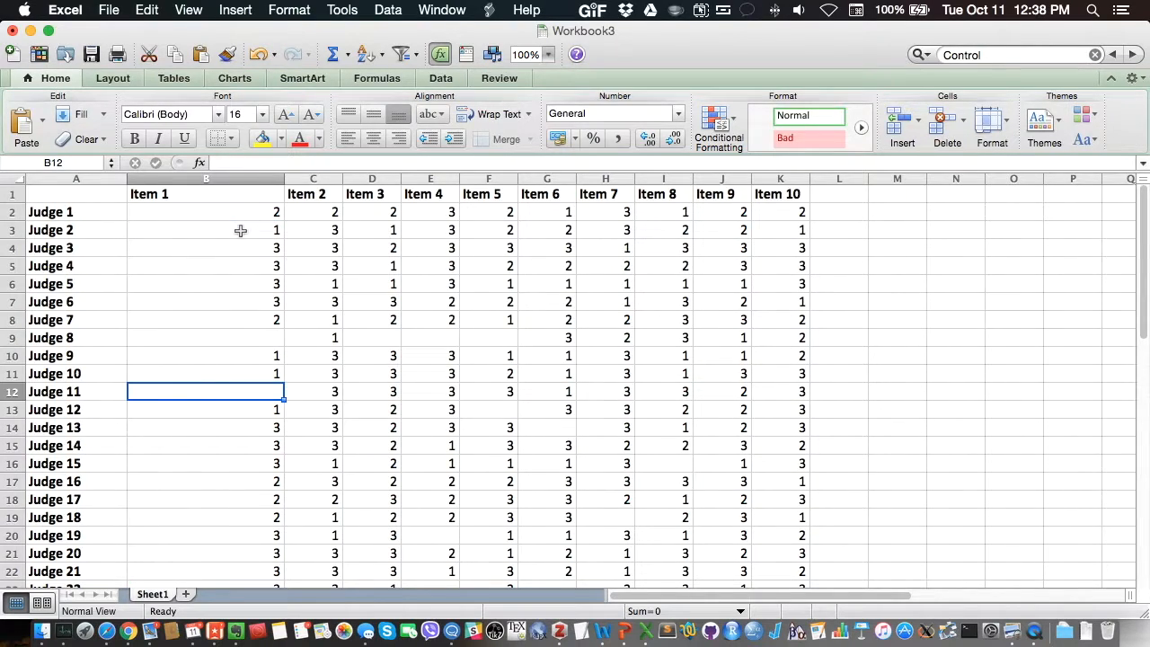
pyautogui.click(247, 334)
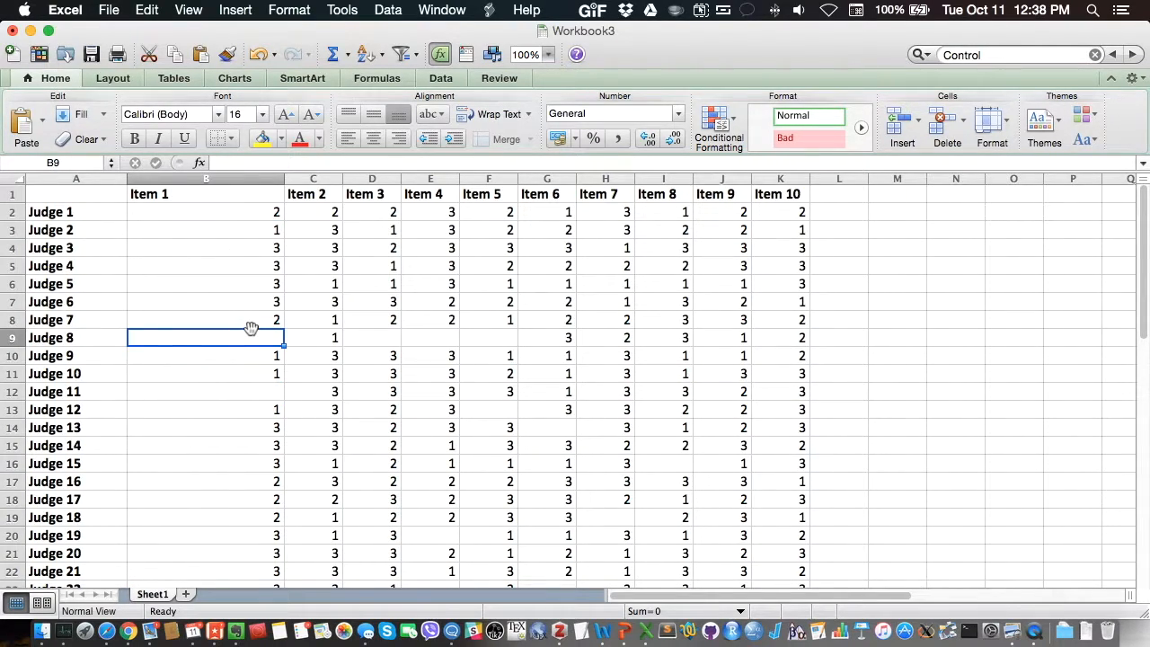
pyautogui.scroll(-8, 255, 326)
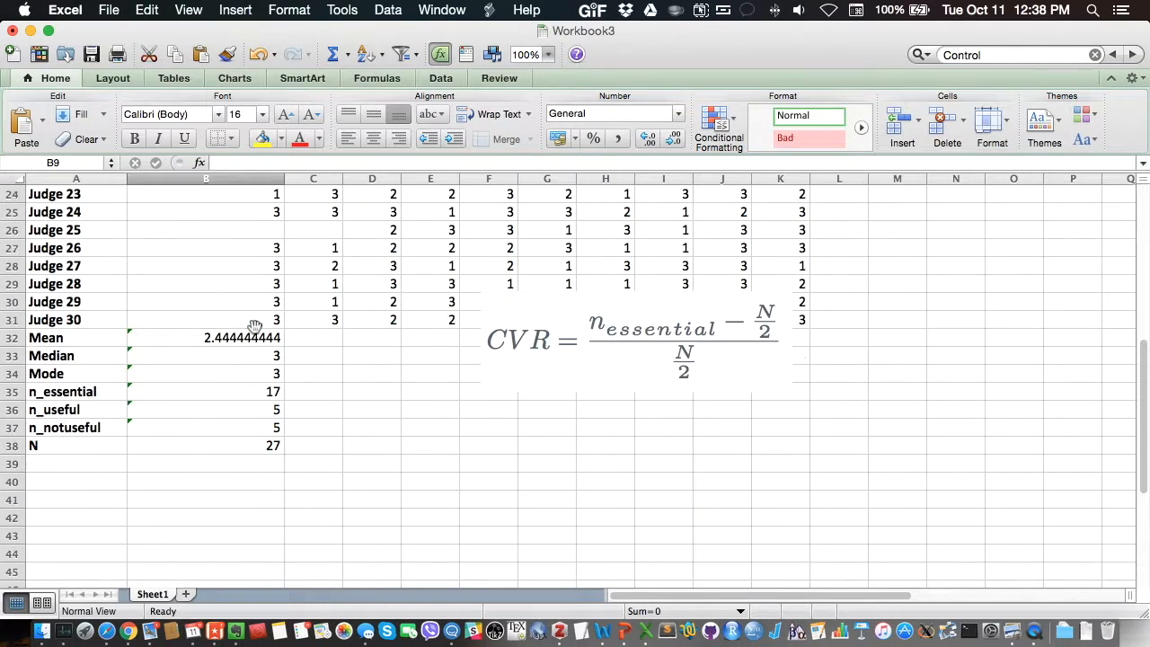
# Step: Move the CVR formula picture up over columns G to L around rows 25 to 30 and add the row label "CVR" in A39
pyautogui.moveTo(595, 353); pyautogui.dragTo(802, 255)
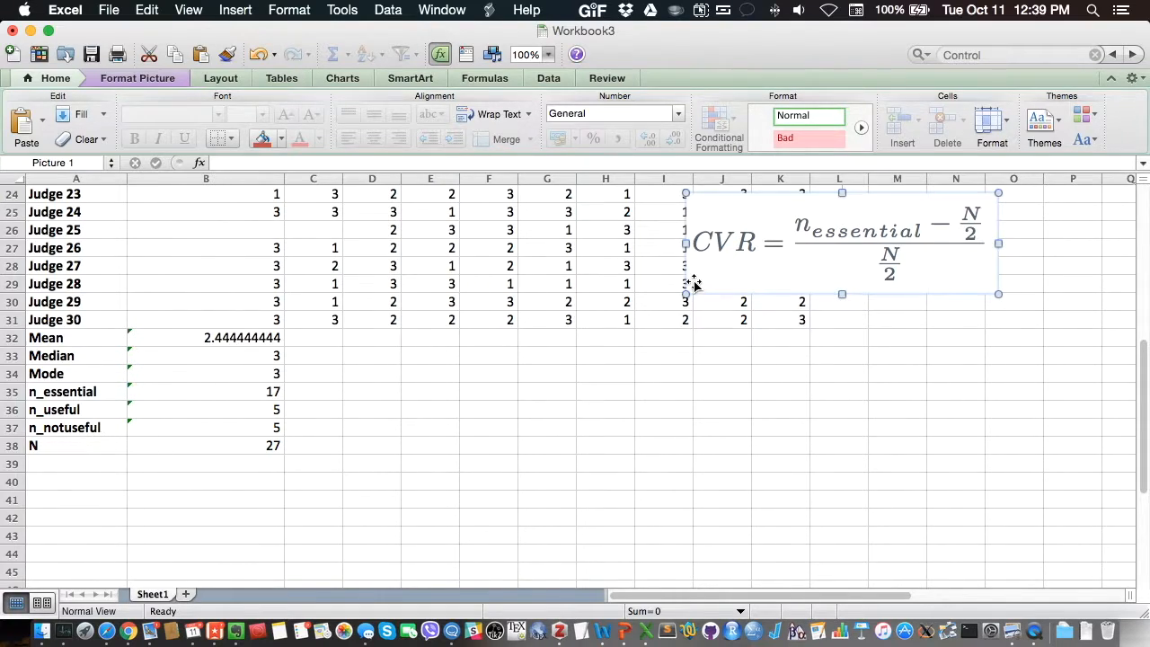
pyautogui.moveTo(705, 276); pyautogui.dragTo(566, 288)
pyautogui.click(81, 462)
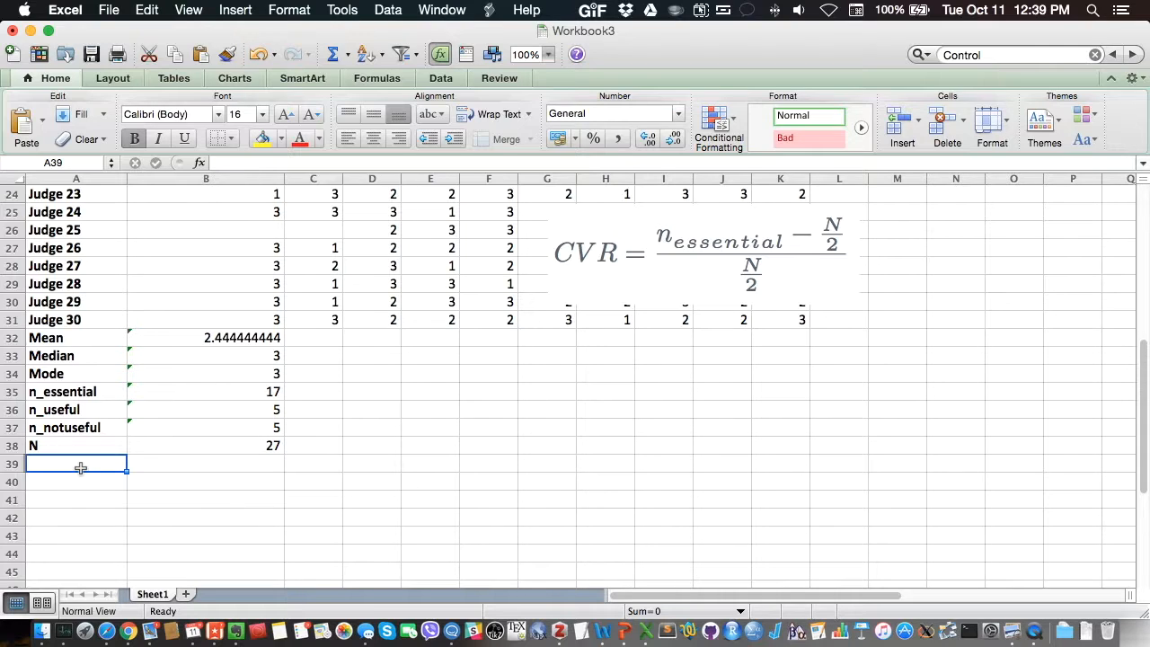
pyautogui.write('CVR')
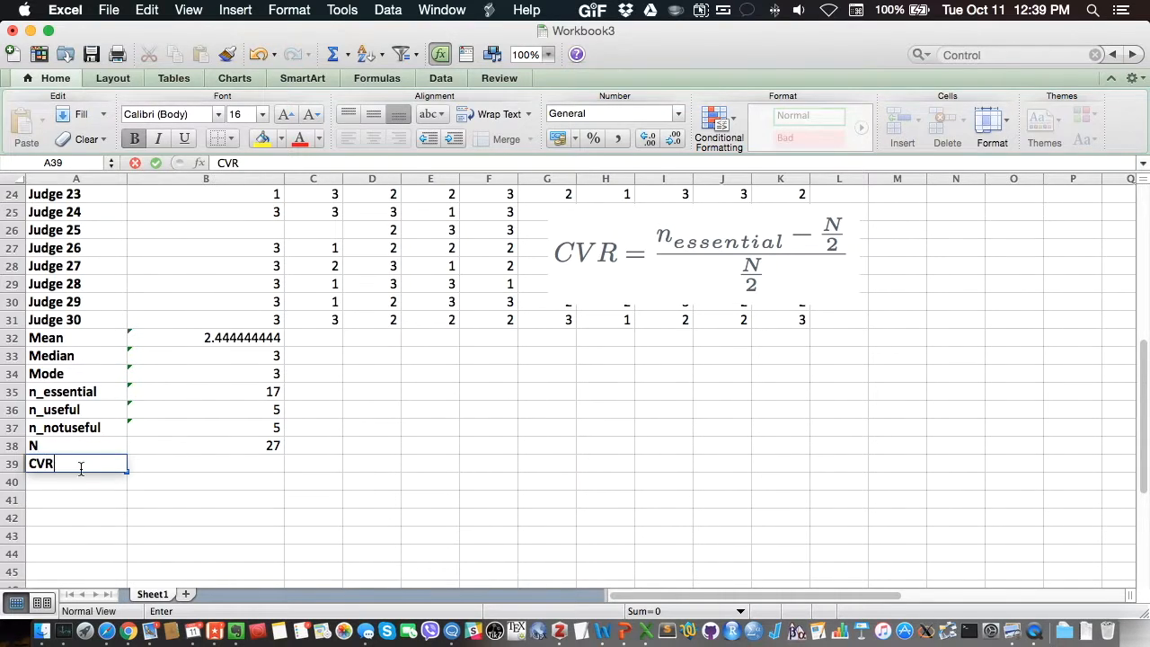
pyautogui.press('Tab')
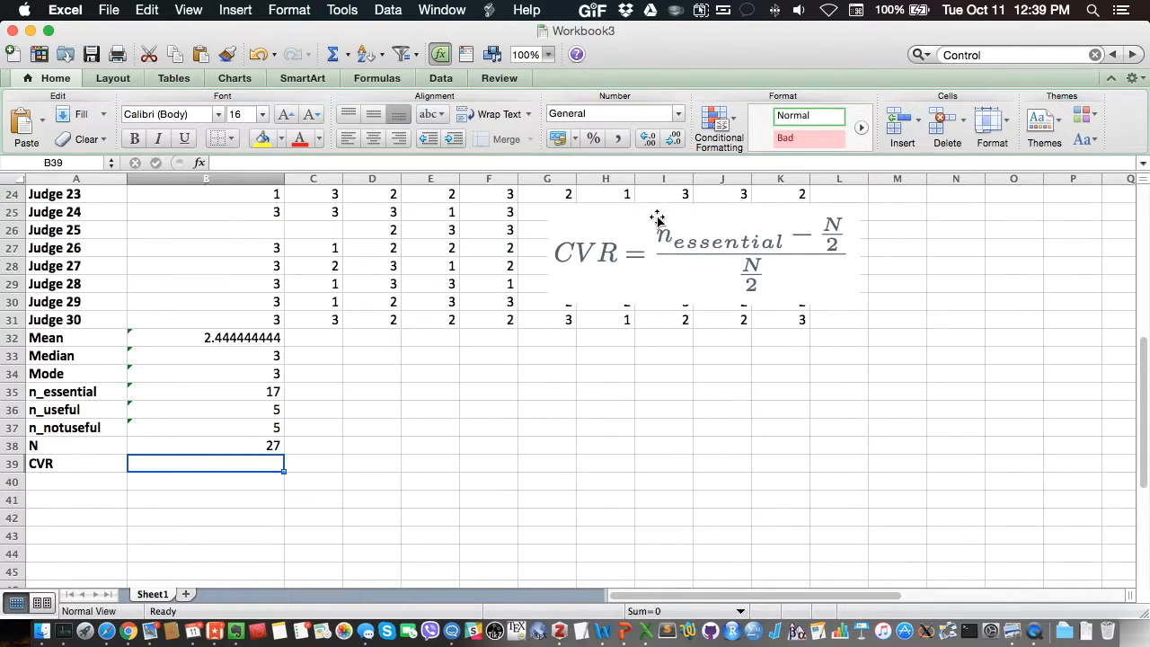
# Step: Start the CVR formula for Item 1 in B39 as an empty quotient, =()/()
pyautogui.doubleClick(202, 464)
pyautogui.write('=')
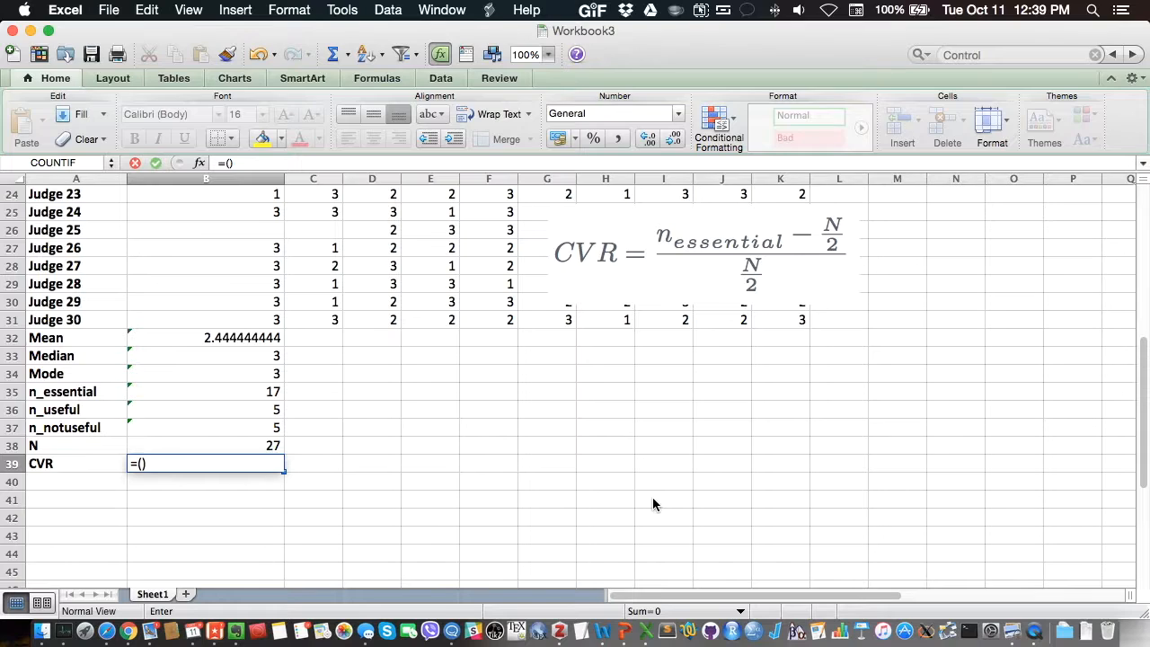
pyautogui.write('()/(')
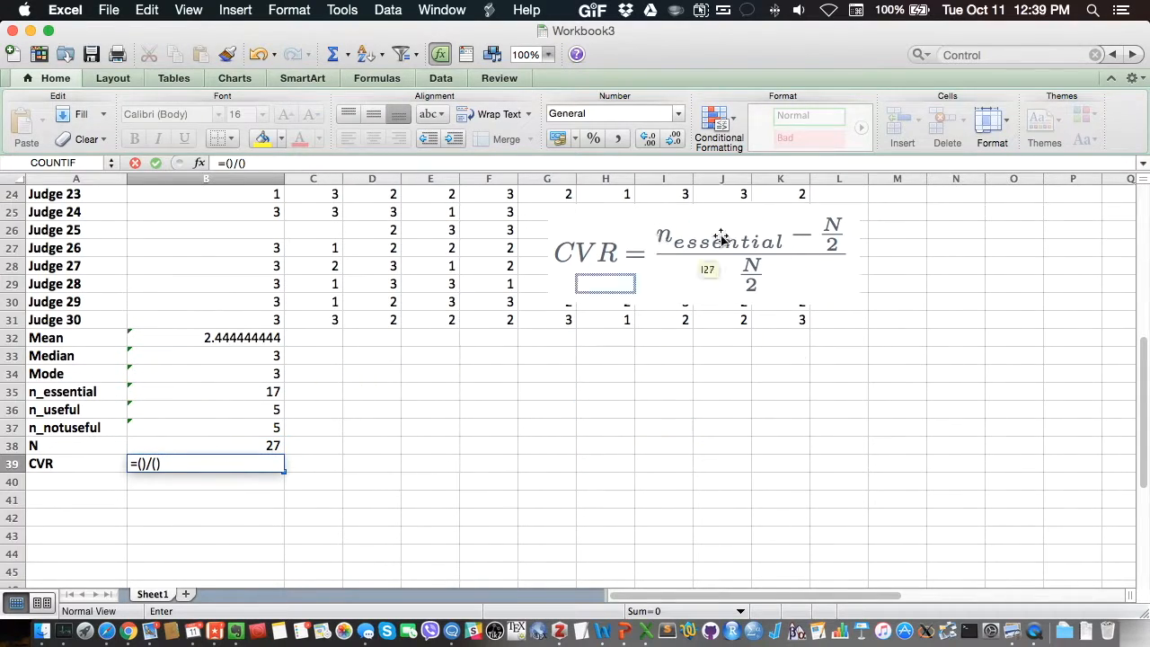
# Step: Fill the numerator of the B39 formula with n_essential minus half of N, B35-(B38/2)
pyautogui.click(142, 463)
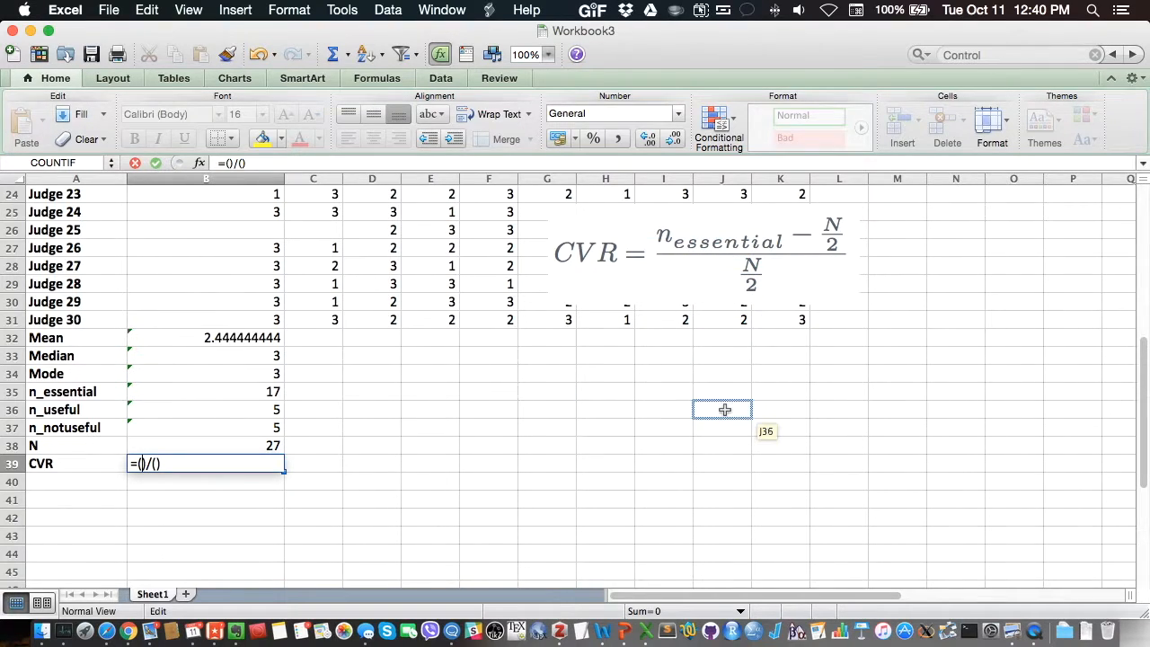
pyautogui.click(209, 394)
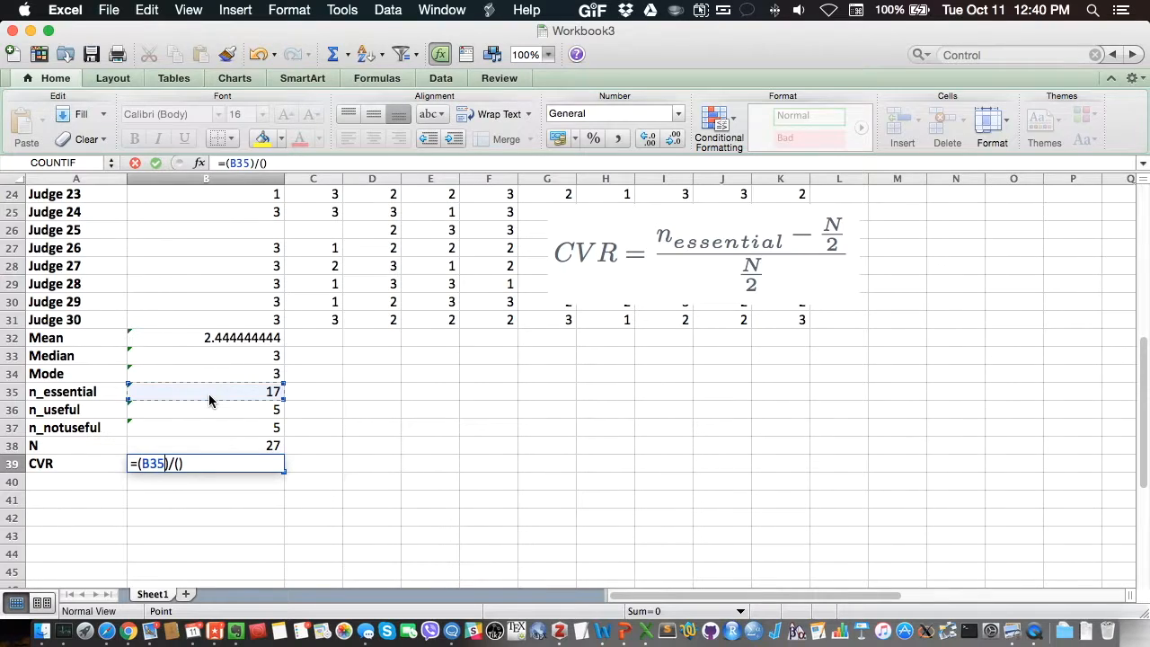
pyautogui.write('-')
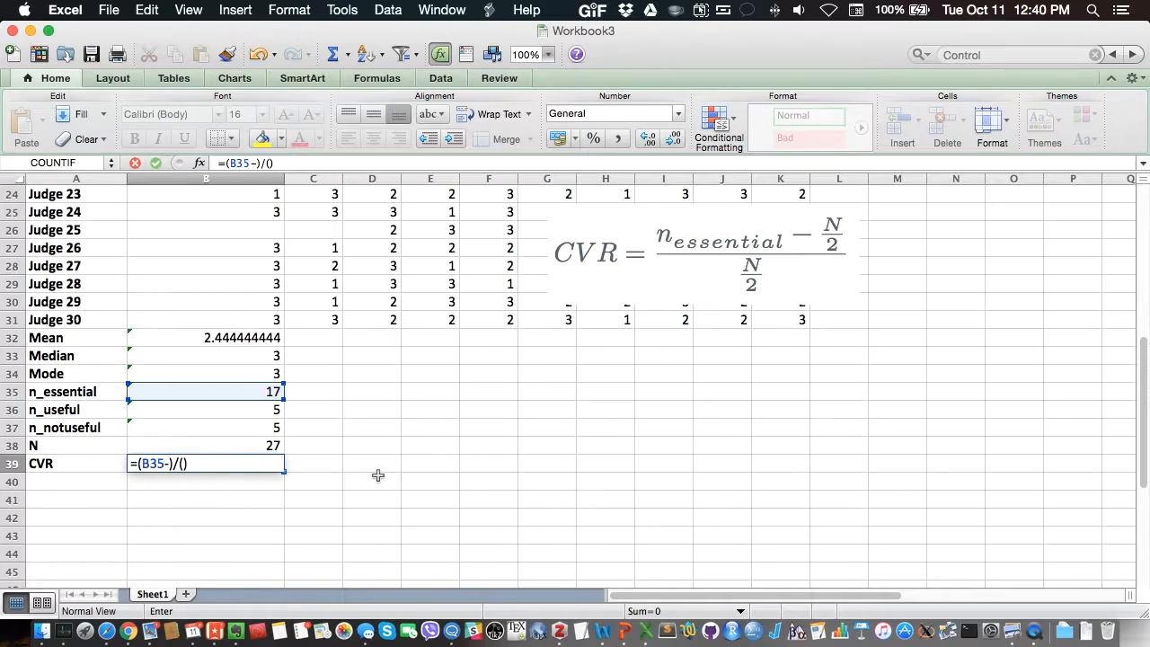
pyautogui.write('()')
pyautogui.click(171, 464)
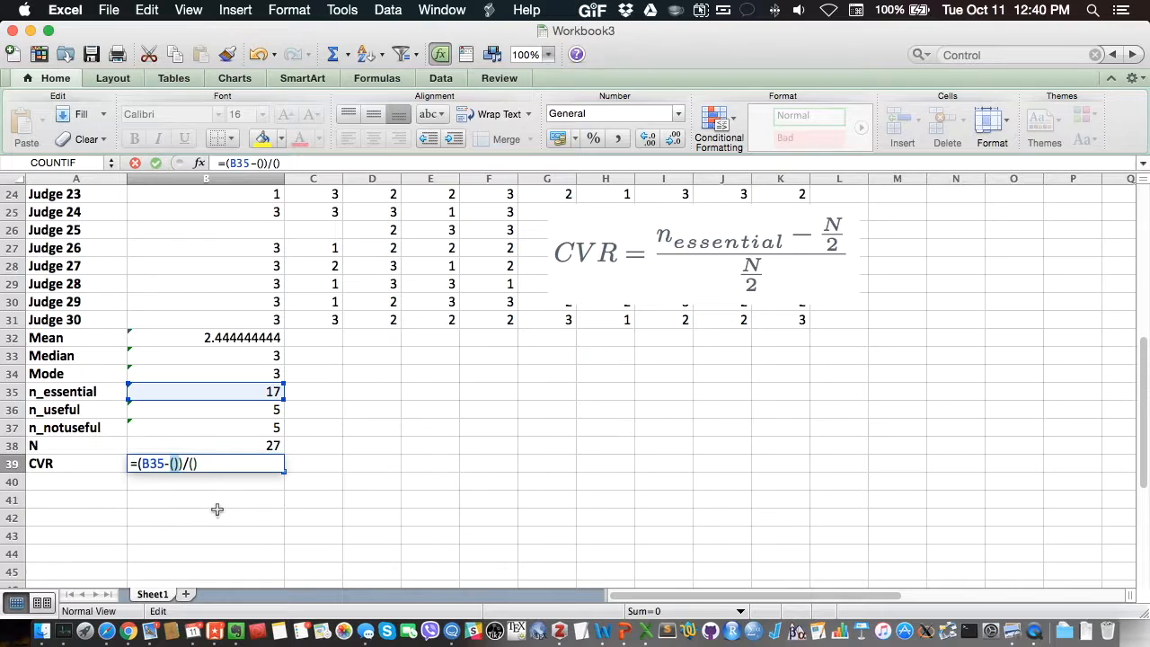
pyautogui.click(224, 447)
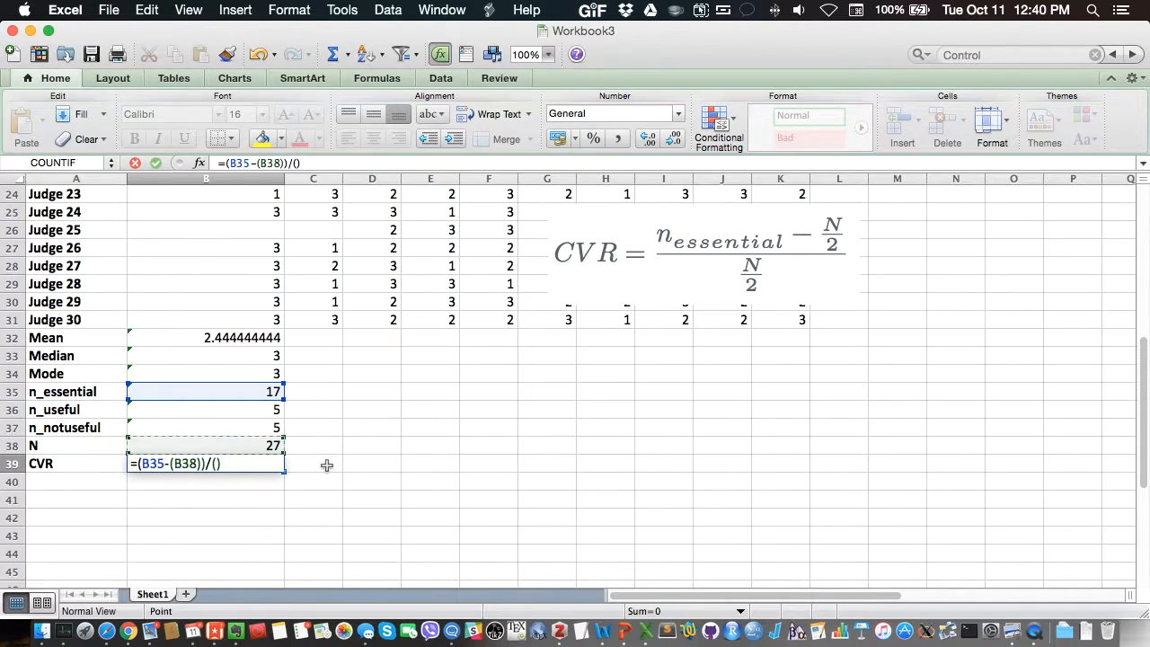
pyautogui.write('/')
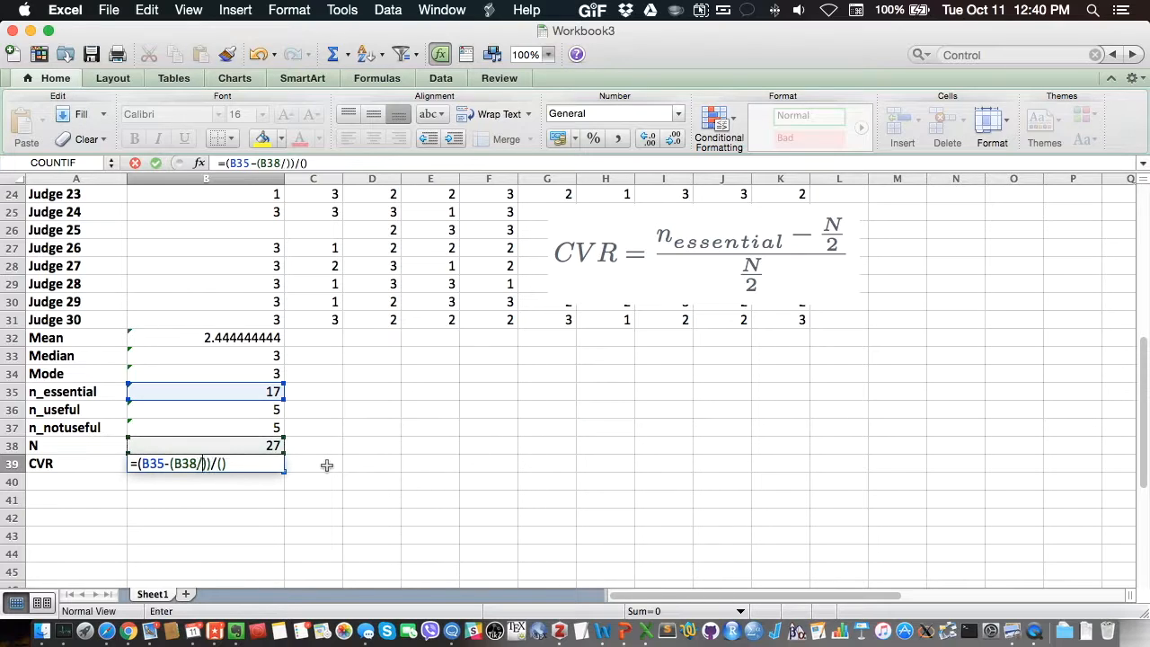
pyautogui.write('2')
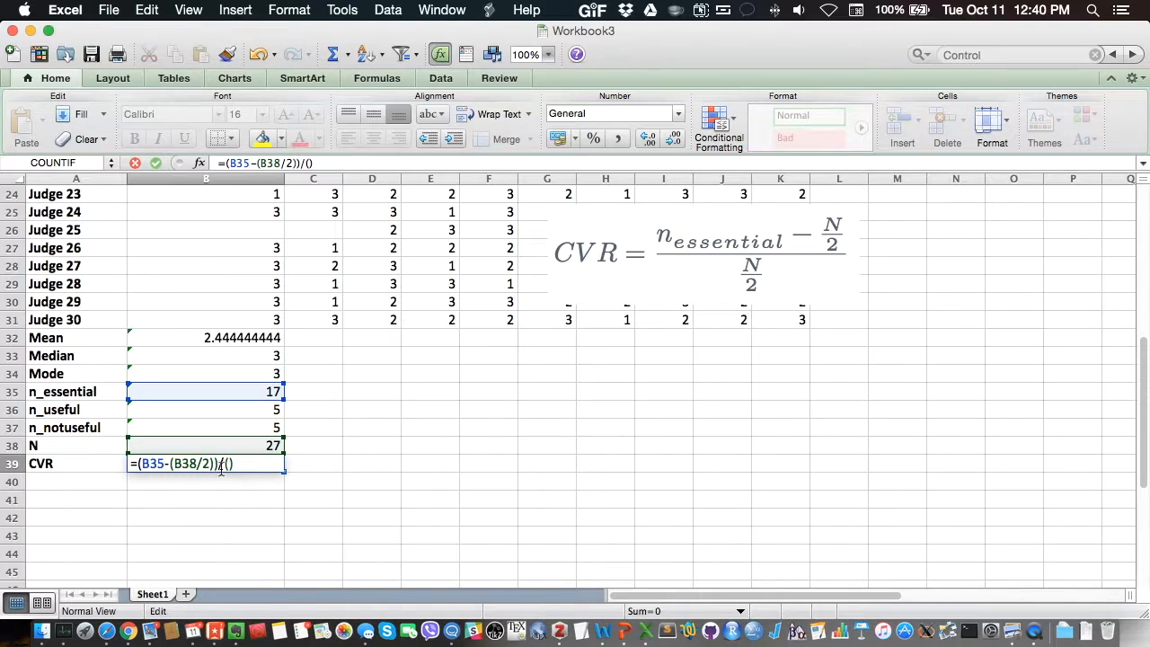
# Step: Complete the denominator with half of N so B39 contains =(B35-(B38/2))/(B38/2)
pyautogui.click(217, 447)
pyautogui.write('/')
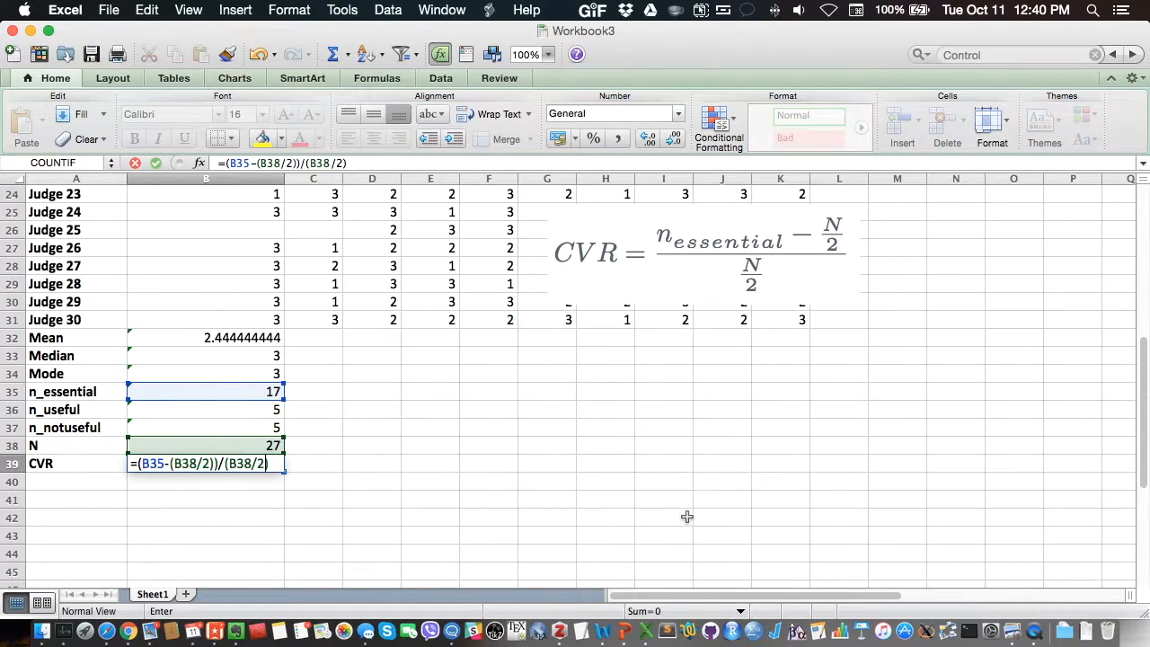
pyautogui.write('2)')
pyautogui.press('Return')
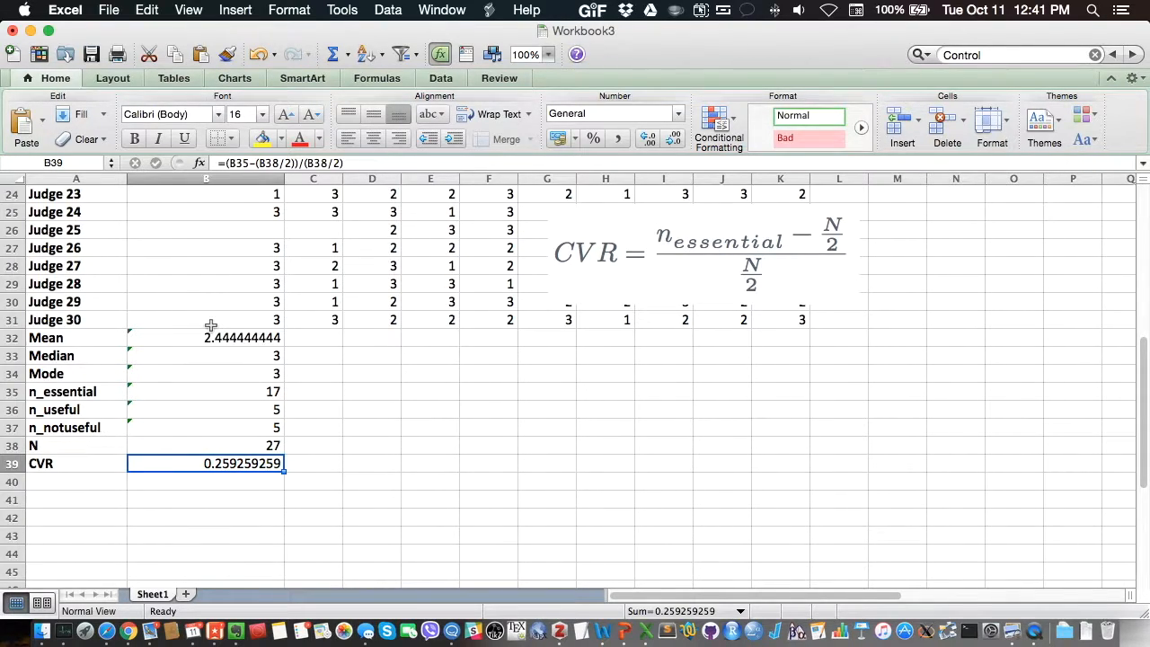
# Step: Move the CVR formula picture below the data, over columns F to K around rows 40 to 45
pyautogui.moveTo(212, 337); pyautogui.dragTo(155, 474)
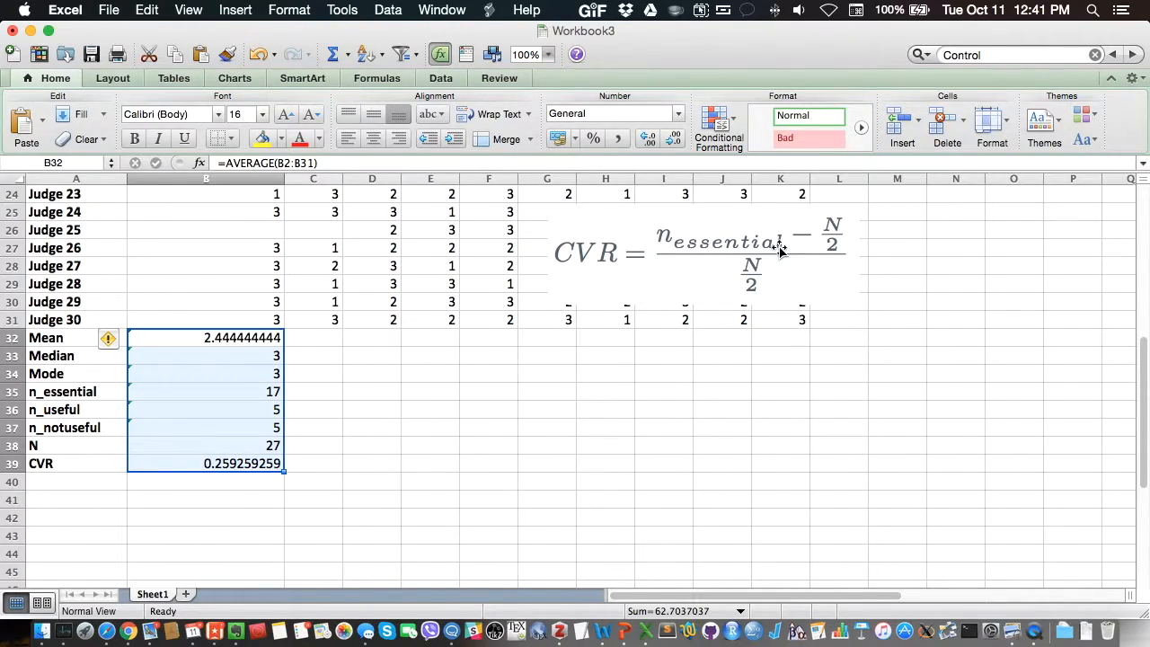
pyautogui.moveTo(738, 249); pyautogui.dragTo(663, 518)
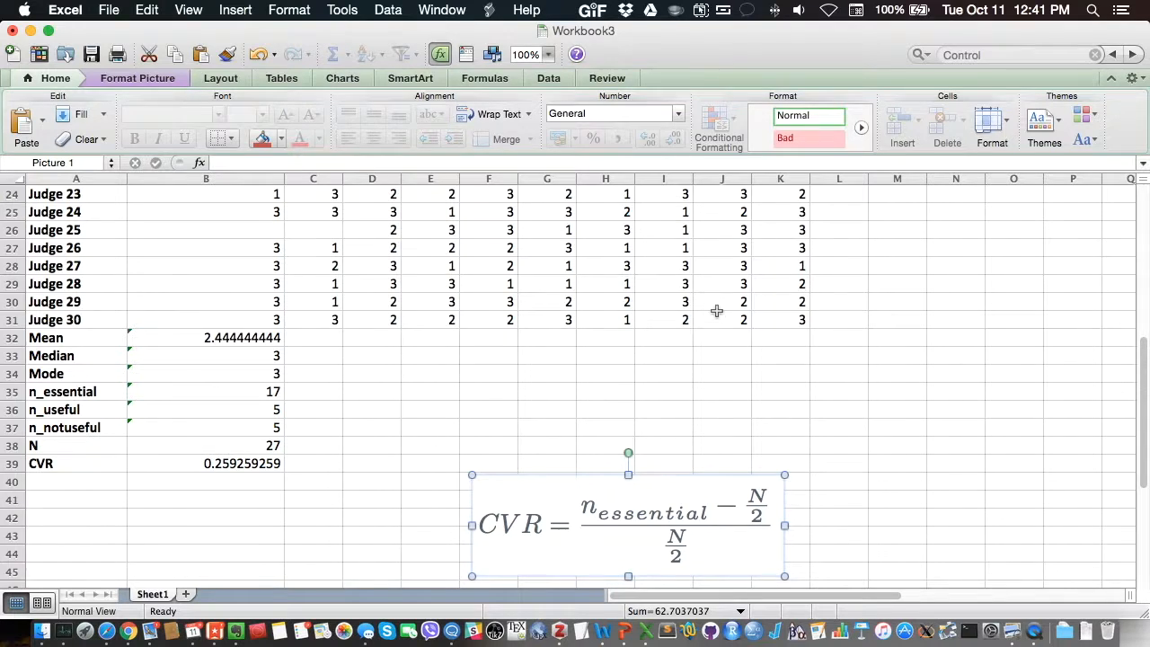
pyautogui.scroll(8, 695, 307)
pyautogui.scroll(-8, 744, 245)
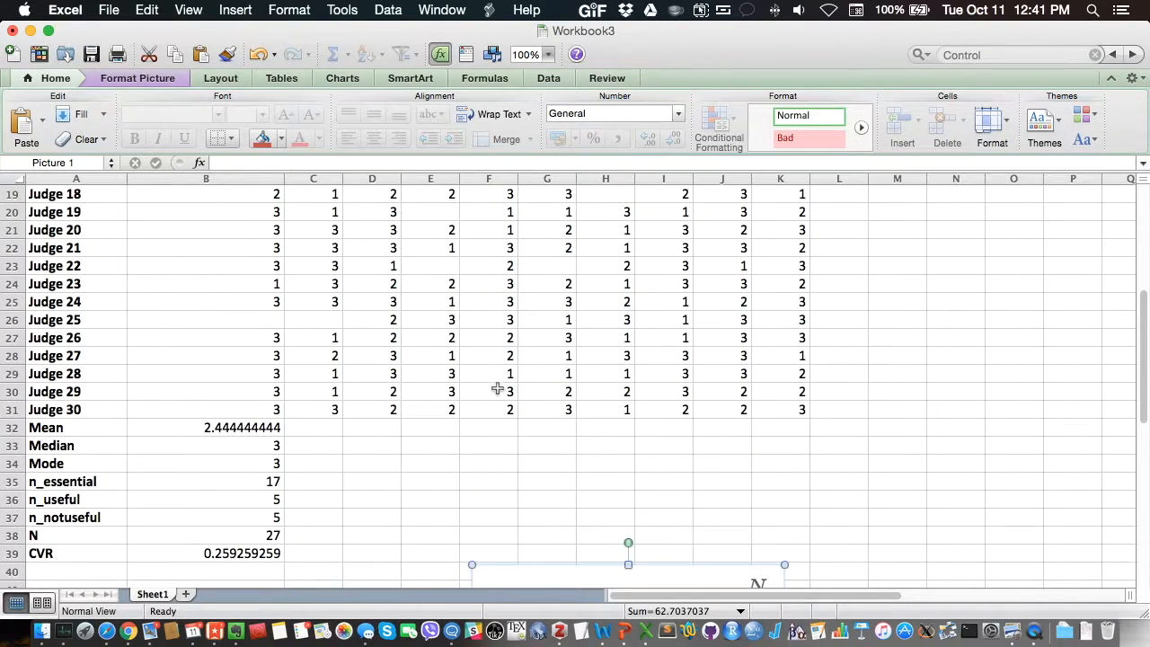
# Step: Fill the Item 1 statistics formulas in B32:B39 across to column K for the remaining items
pyautogui.moveTo(232, 338); pyautogui.dragTo(184, 466)
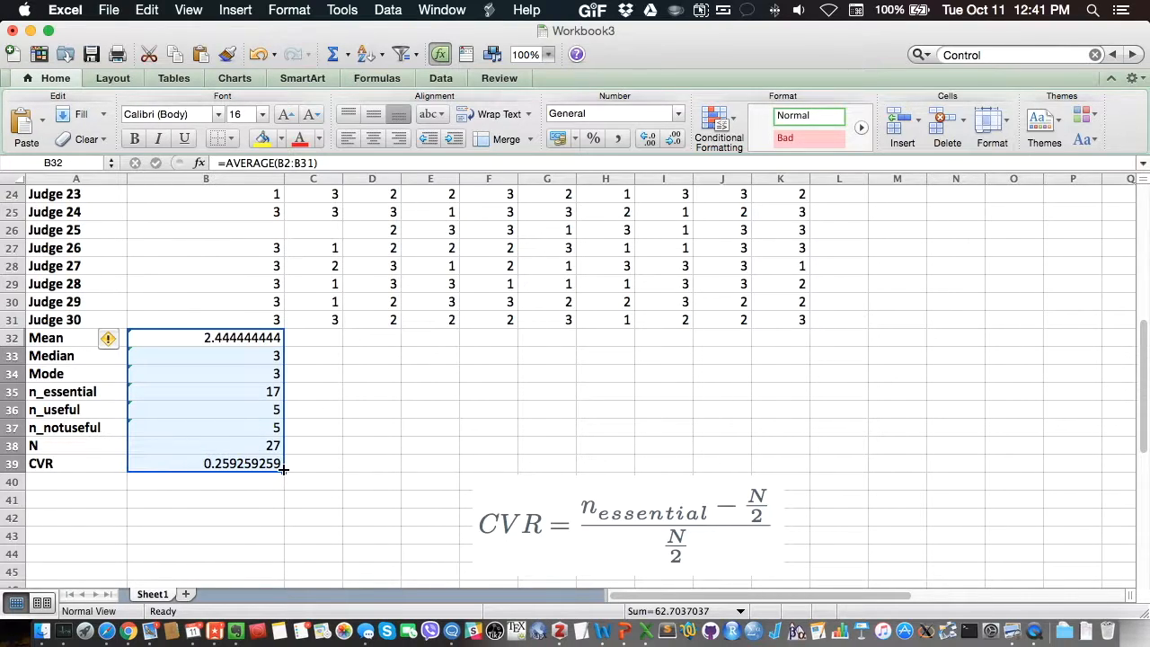
pyautogui.moveTo(282, 470); pyautogui.dragTo(800, 455)
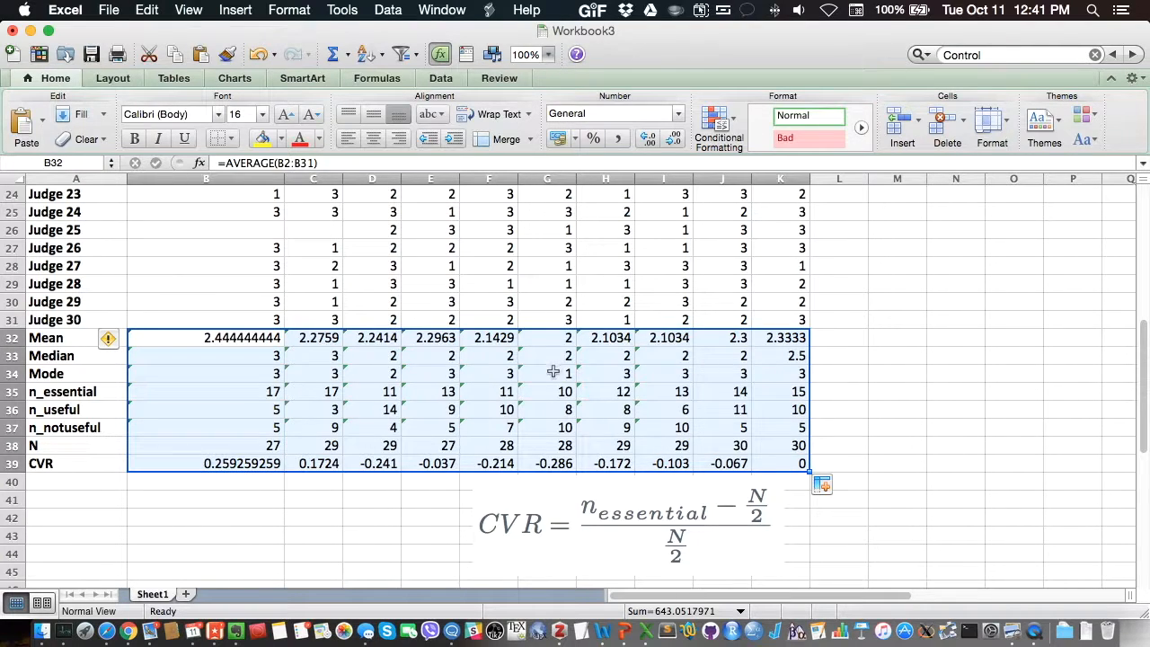
pyautogui.click(273, 463)
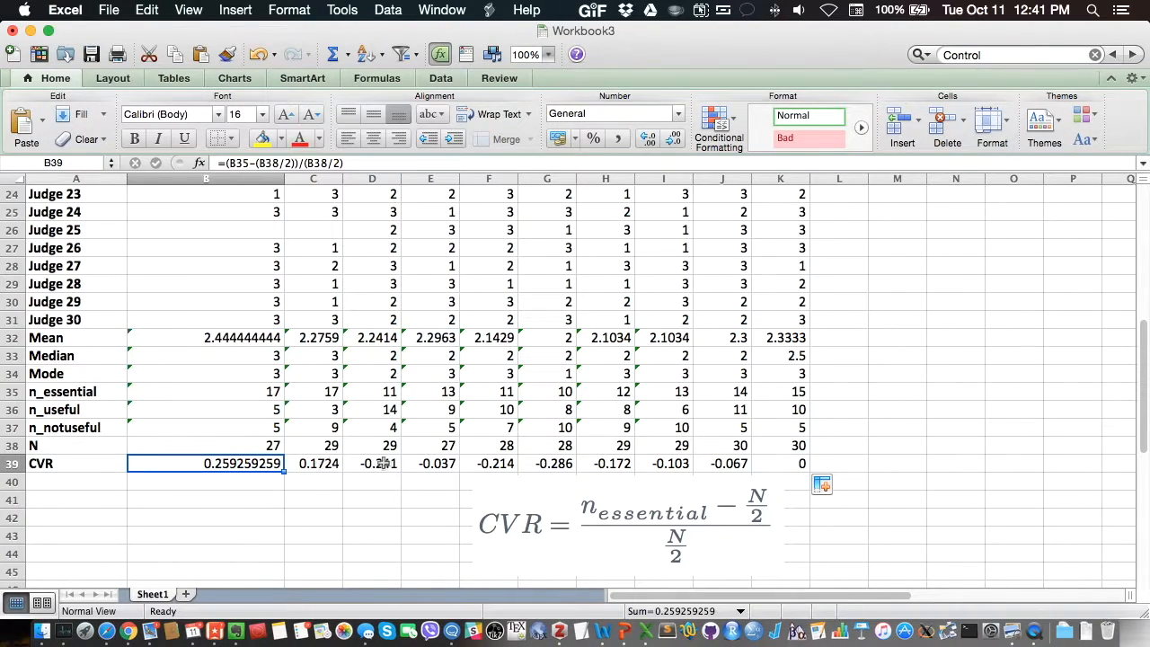